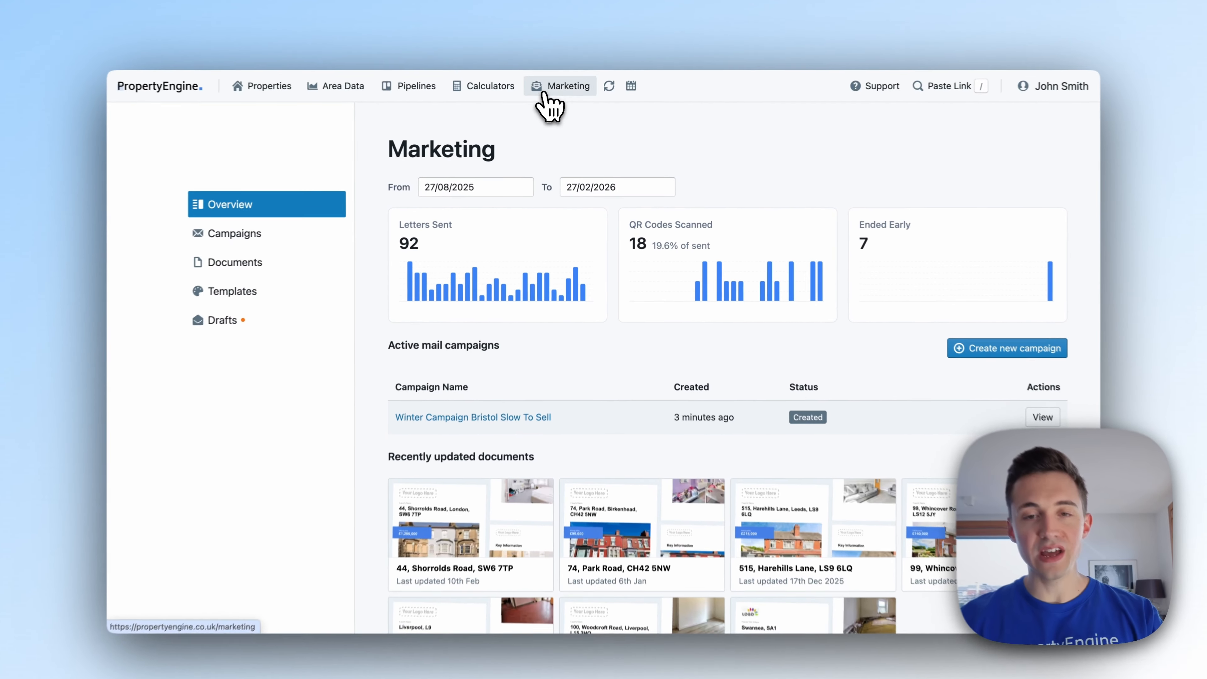
Create a new Automated Campaign from the Marketing page's Active mail campaigns.
left_click(565, 88)
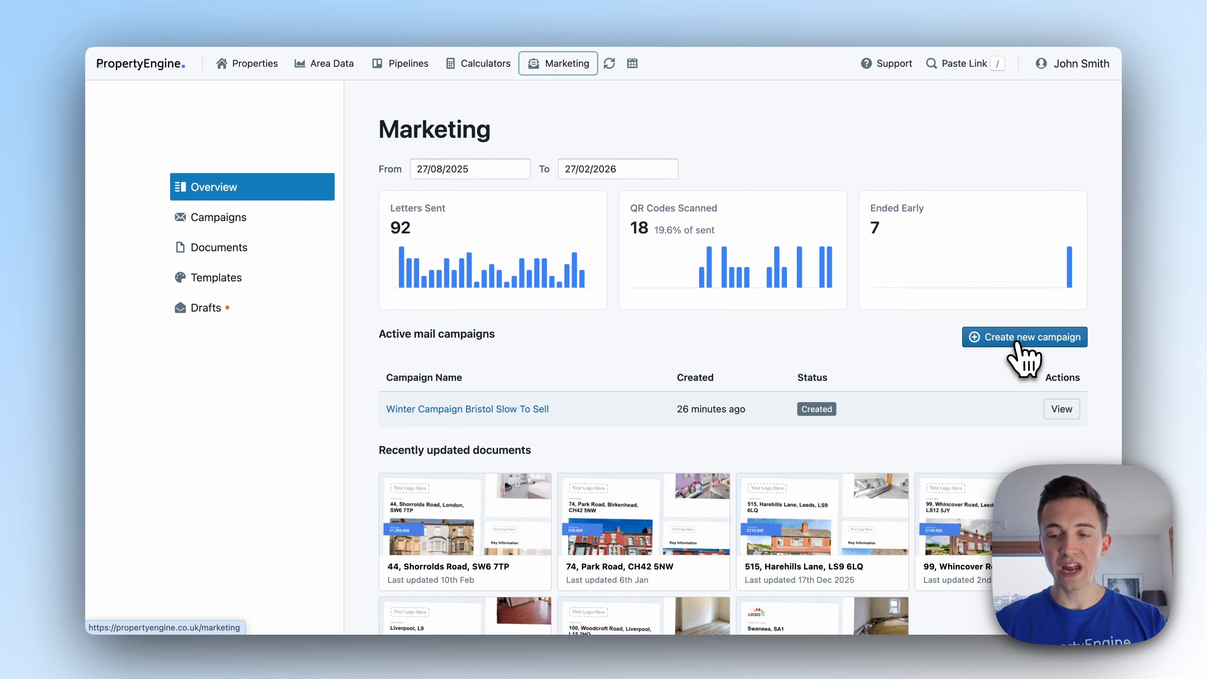
left_click(1018, 342)
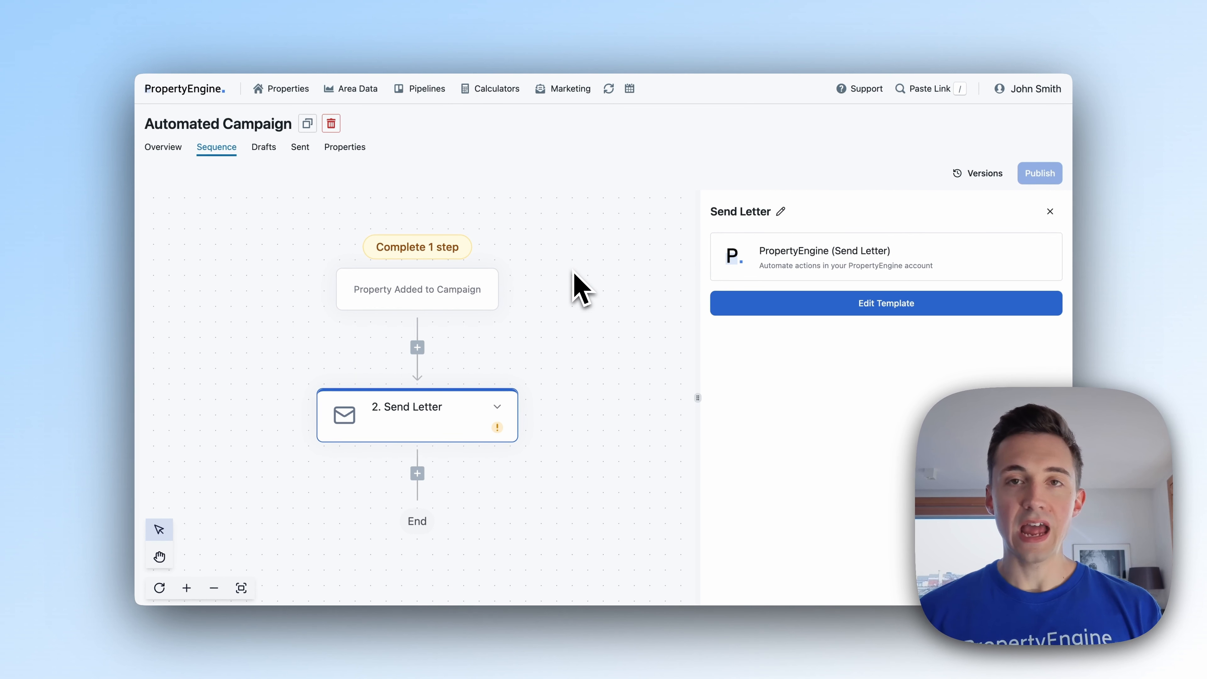
Load the built-in 'Interested in selling your house' A4 letter into the Send Letter editor.
scroll(580, 288, "down", 3)
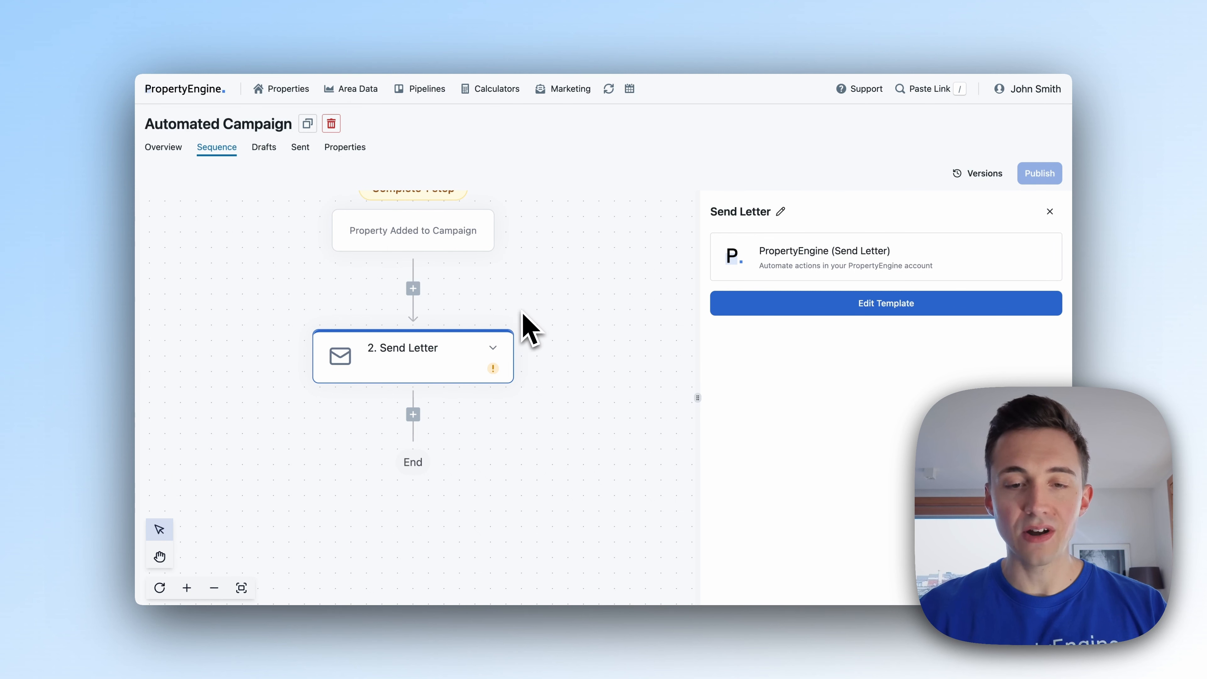
scroll(523, 325, "up", 1)
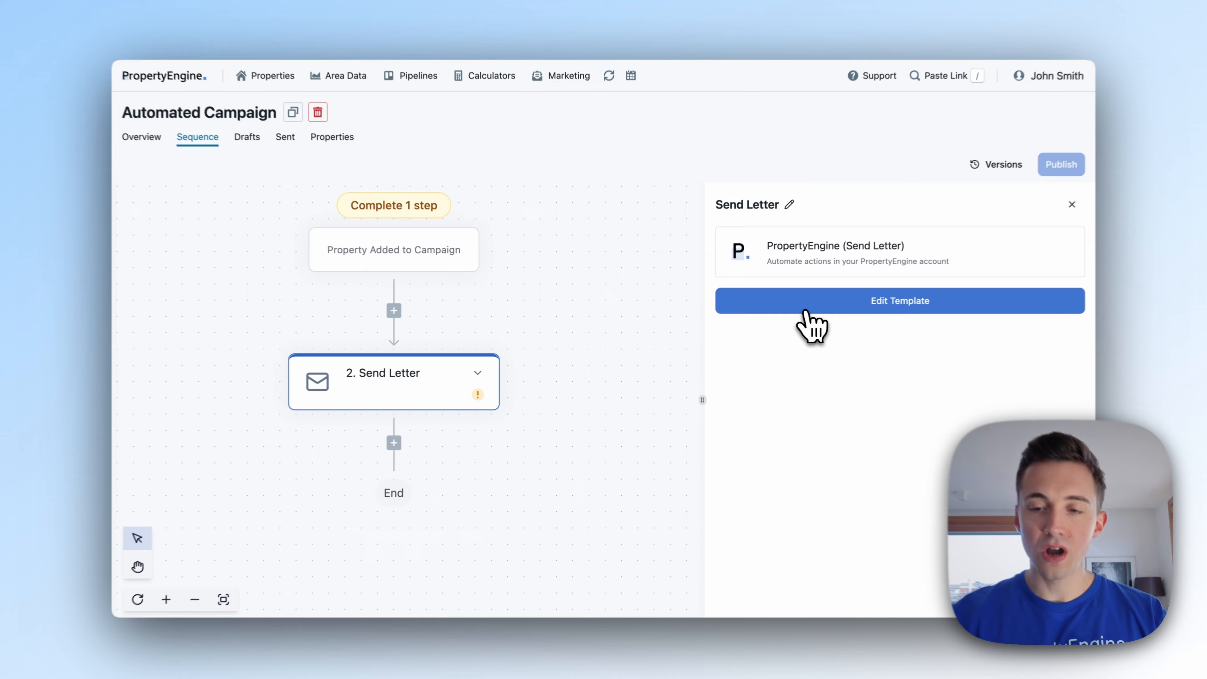
left_click(807, 312)
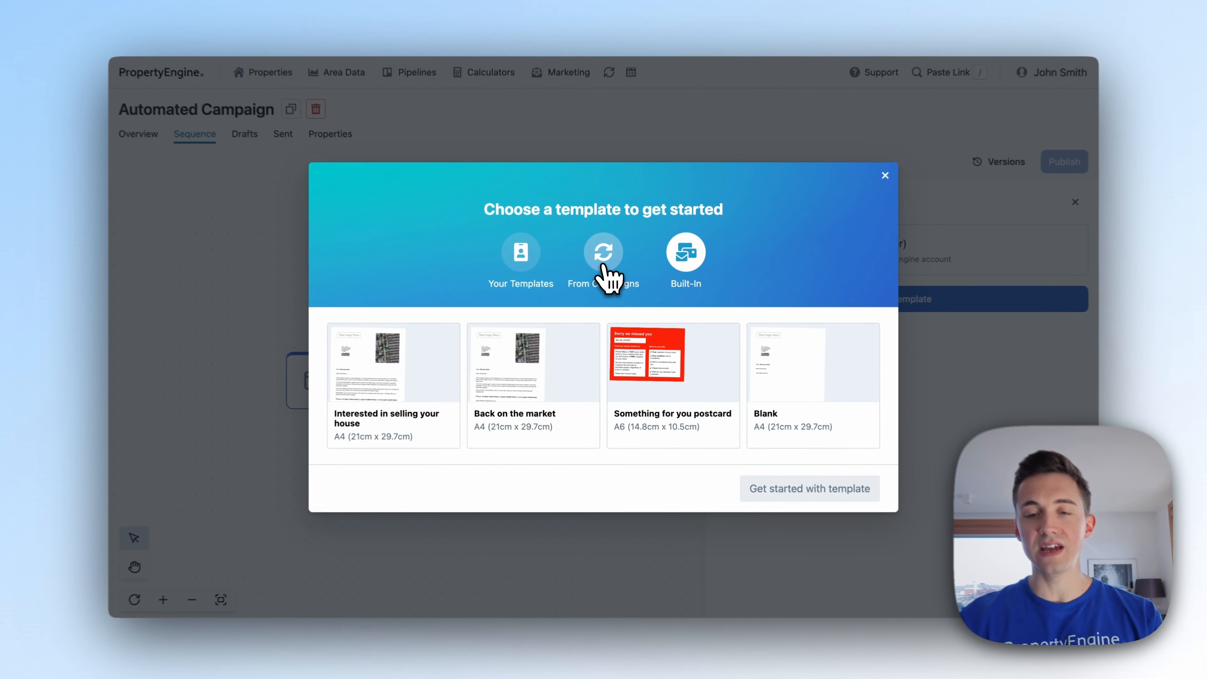
left_click(604, 266)
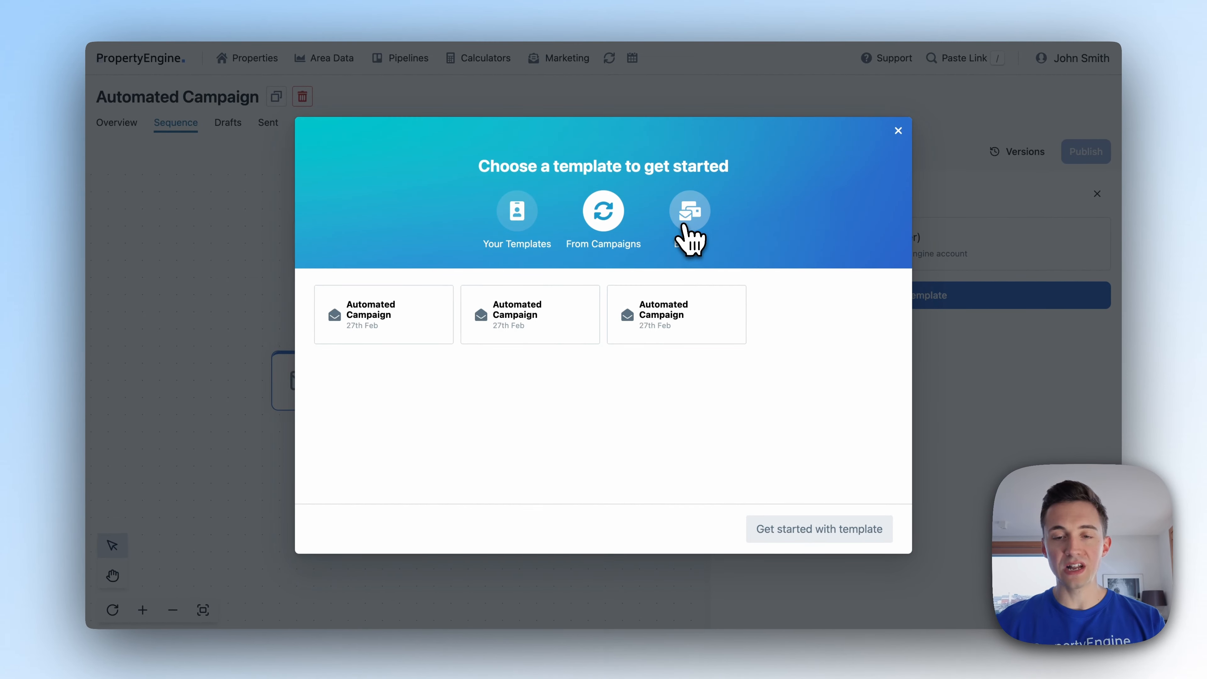
left_click(685, 228)
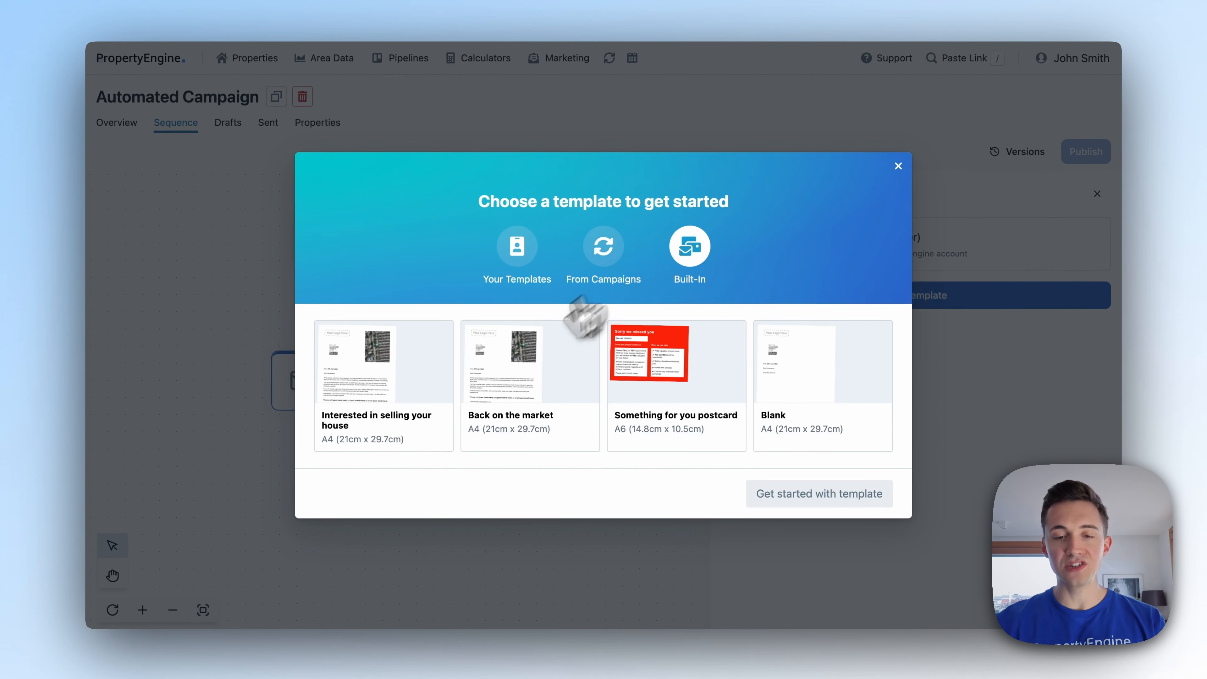
left_click(390, 380)
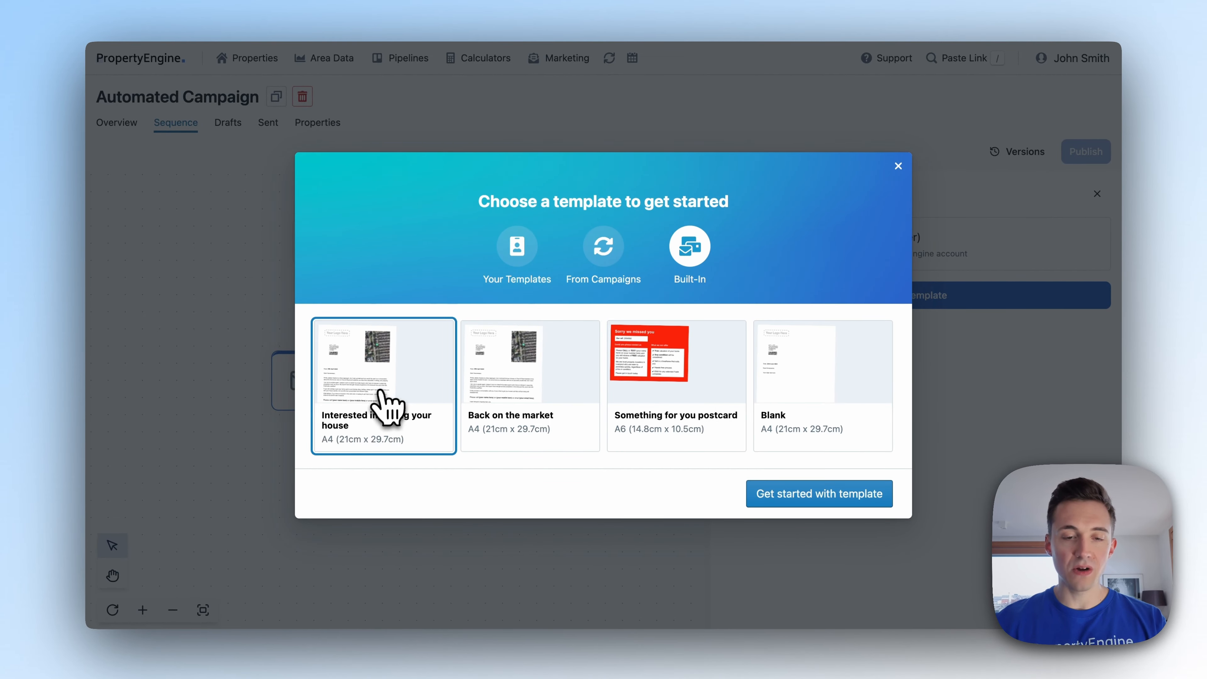
left_click(763, 495)
scroll(603, 309, "down", 4)
scroll(603, 309, "down", 2)
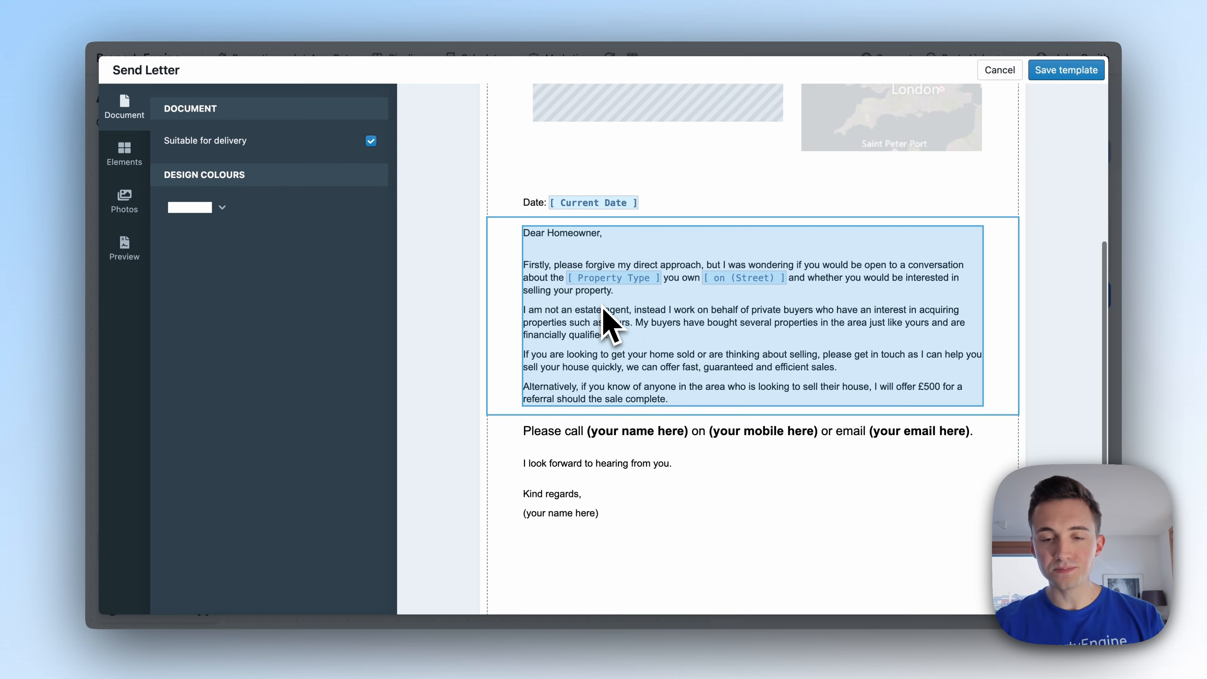
Insert a QR Code from Elements > Lines & Shapes below the letter's closing line.
left_click(662, 336)
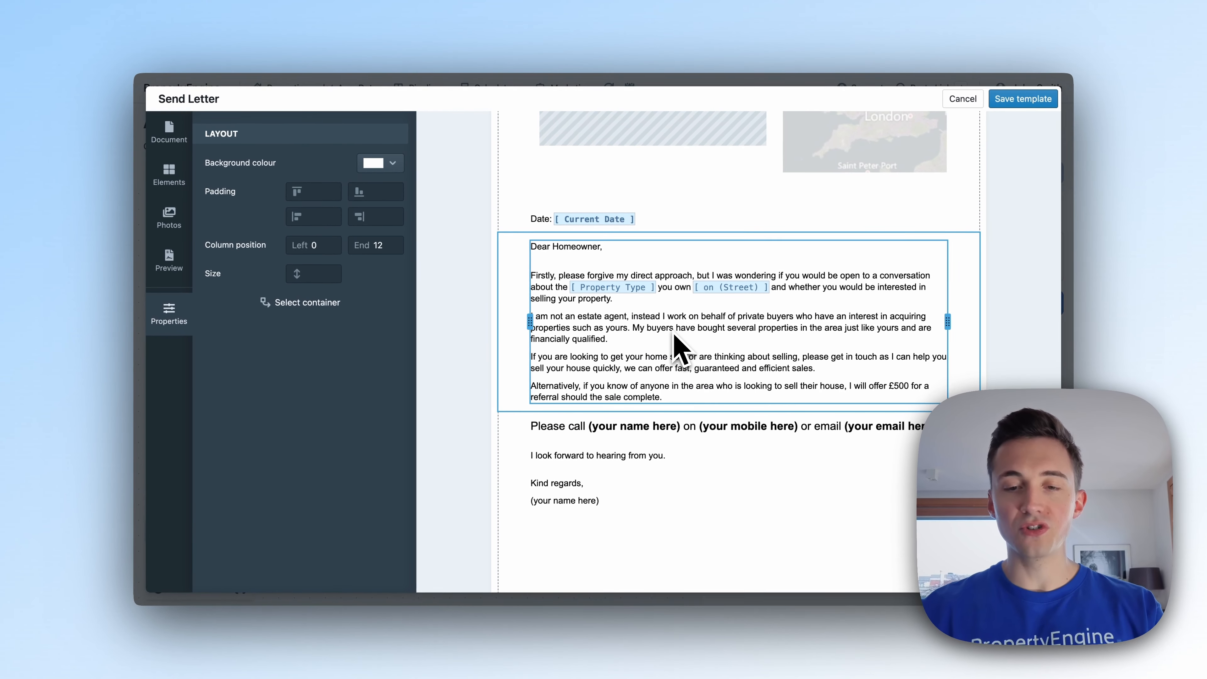
scroll(680, 342, "down", 3)
left_click(665, 349)
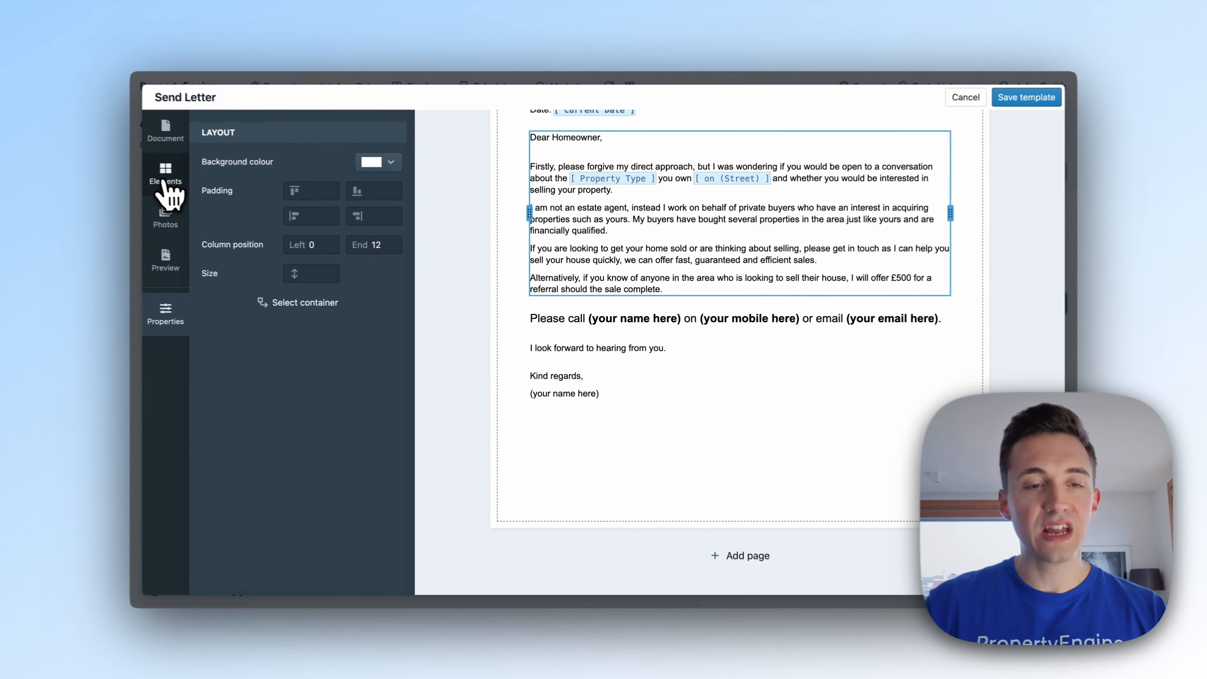
left_click(166, 177)
scroll(257, 427, "down", 5)
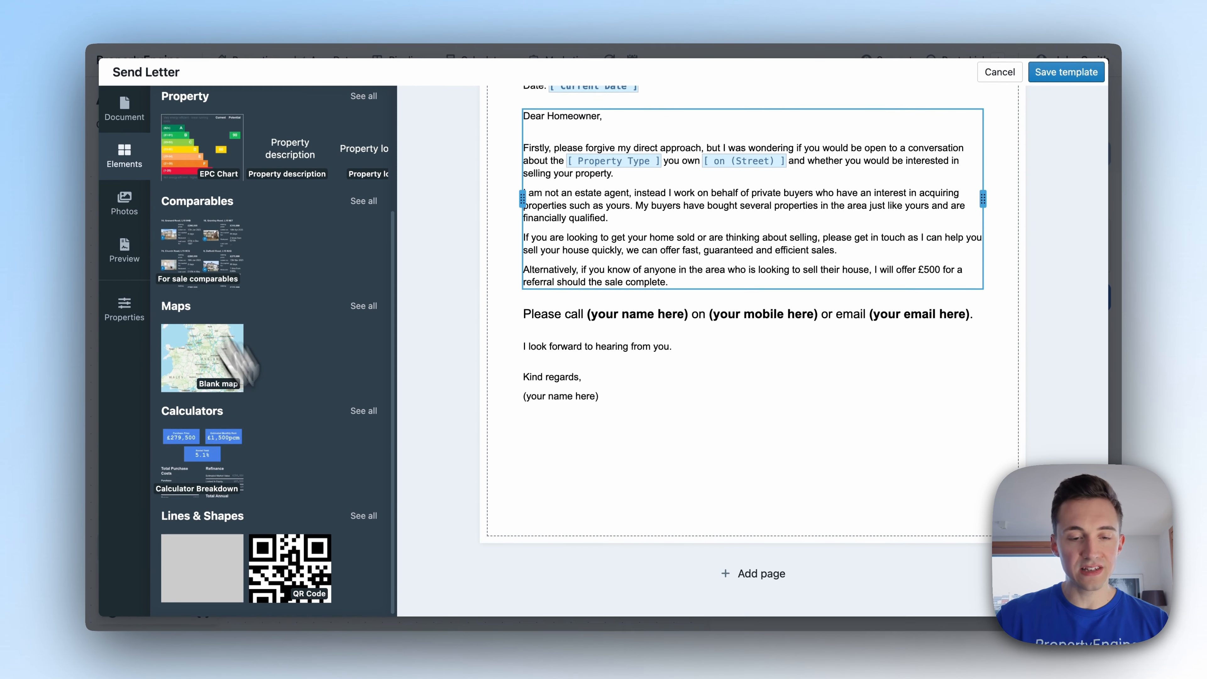
left_click(288, 562)
Shrink the QR code into bottom-right columns 9–12, set its link, and save the template.
left_click(734, 459)
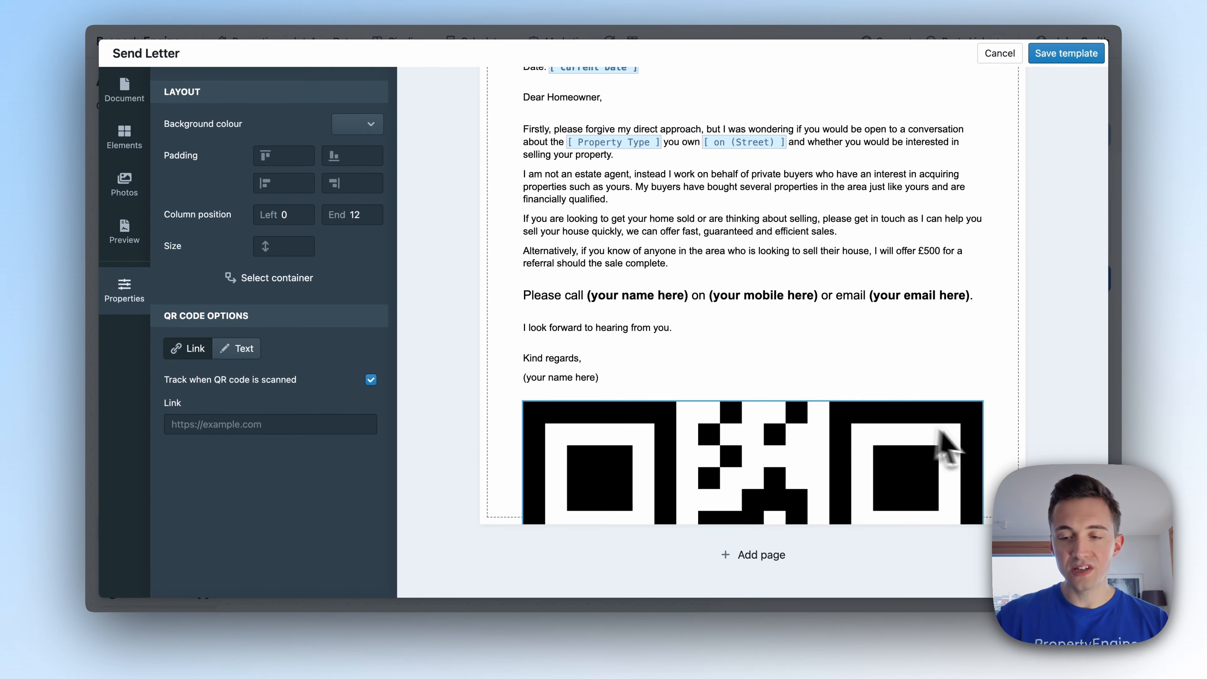
left_click_drag(526, 437, 851, 459)
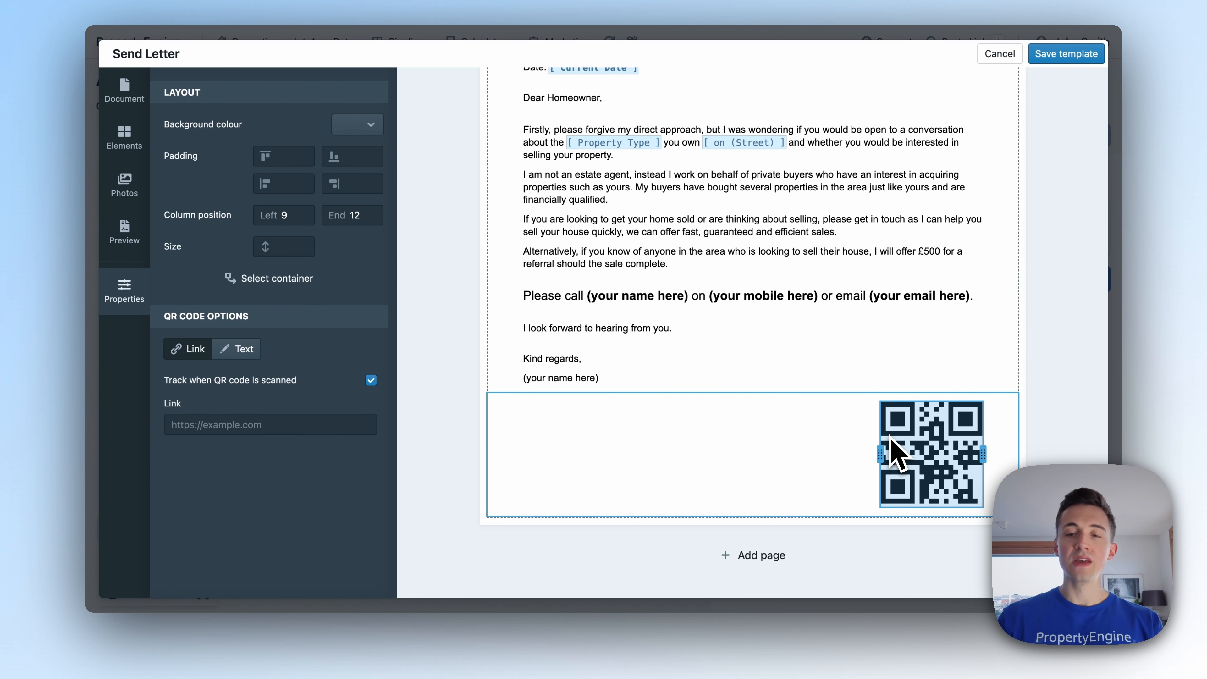
left_click_drag(893, 451, 894, 453)
left_click(205, 425)
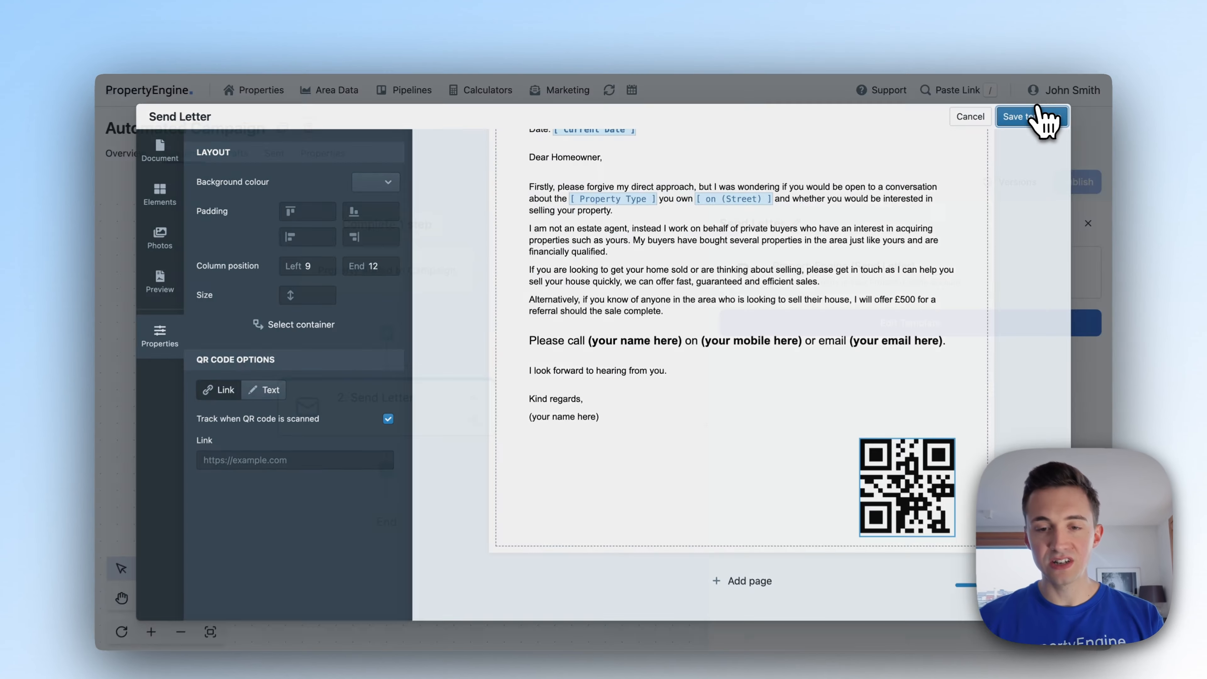
left_click(1022, 99)
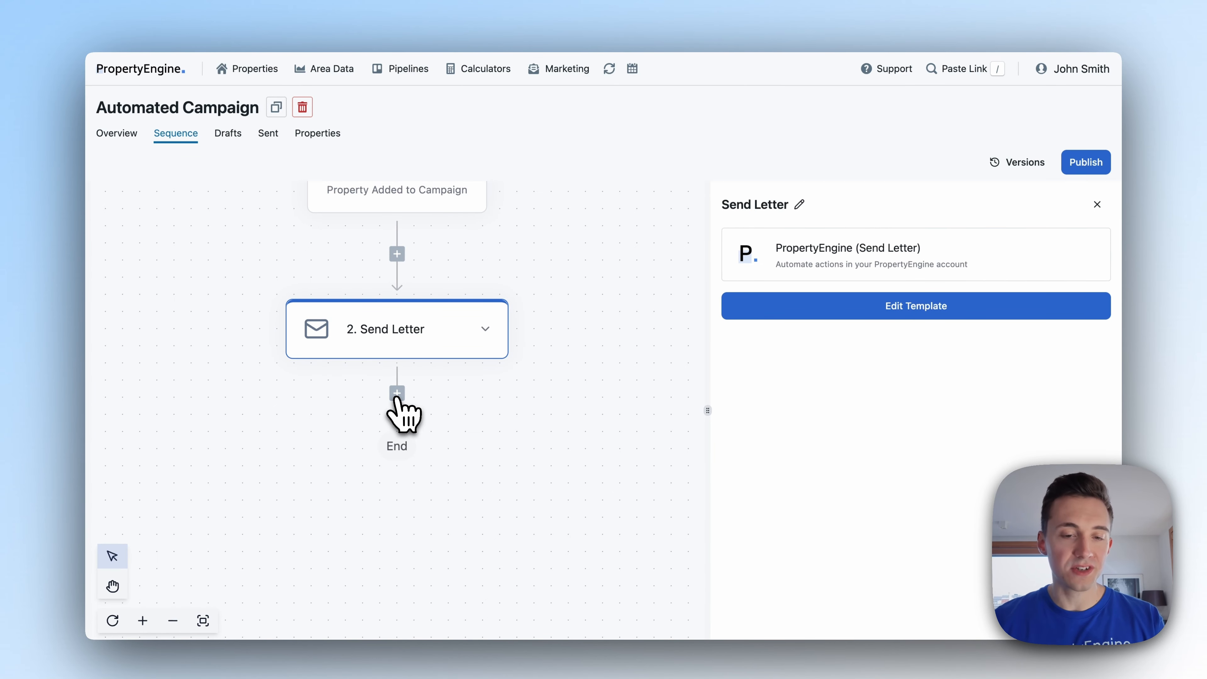
Add a Wait For step of 14 days after the letter.
left_click(397, 395)
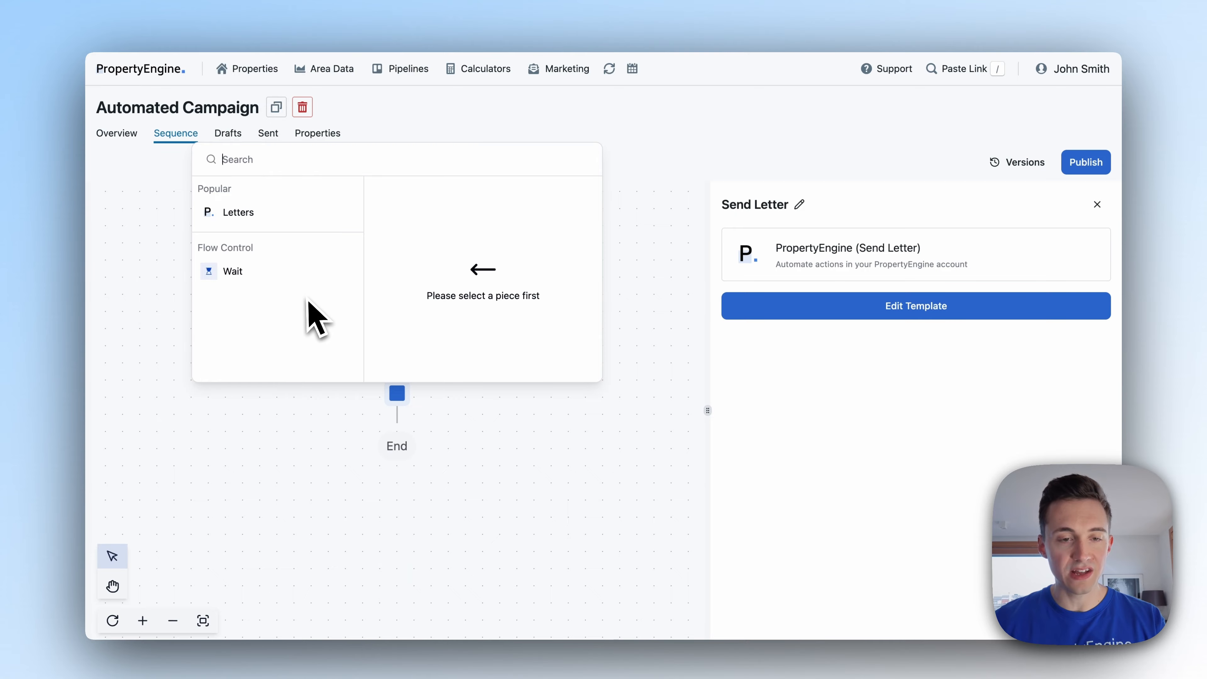
mouse_move(304, 278)
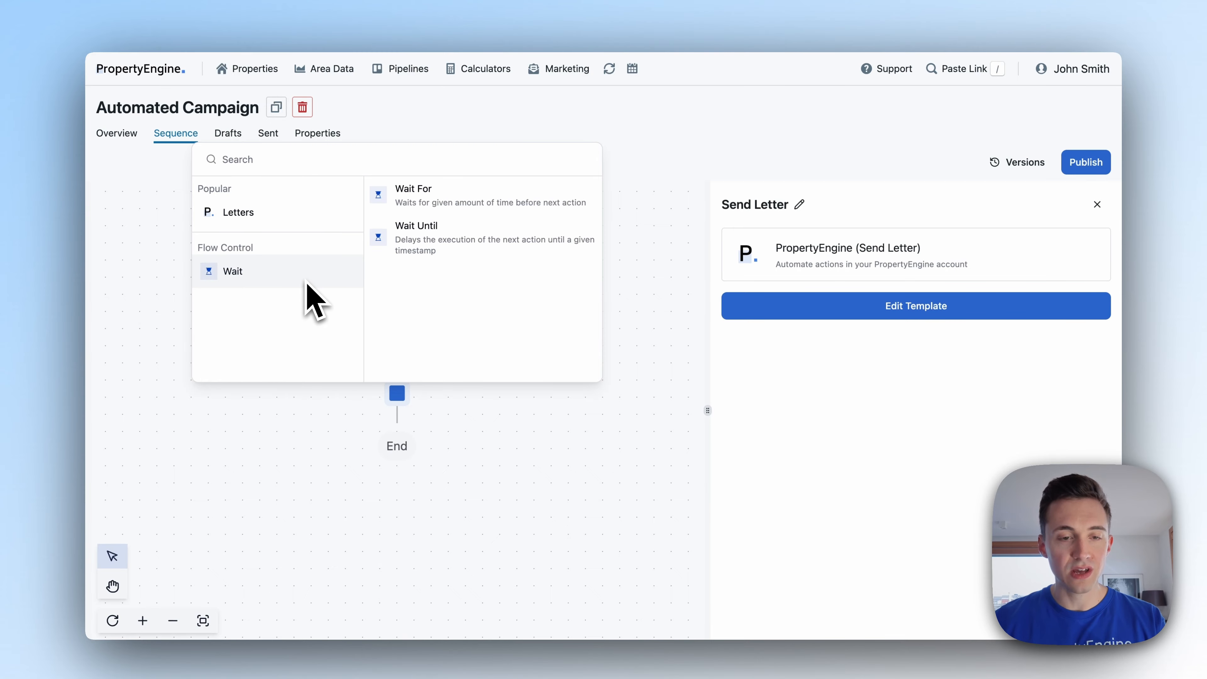
left_click(466, 210)
left_click(792, 388)
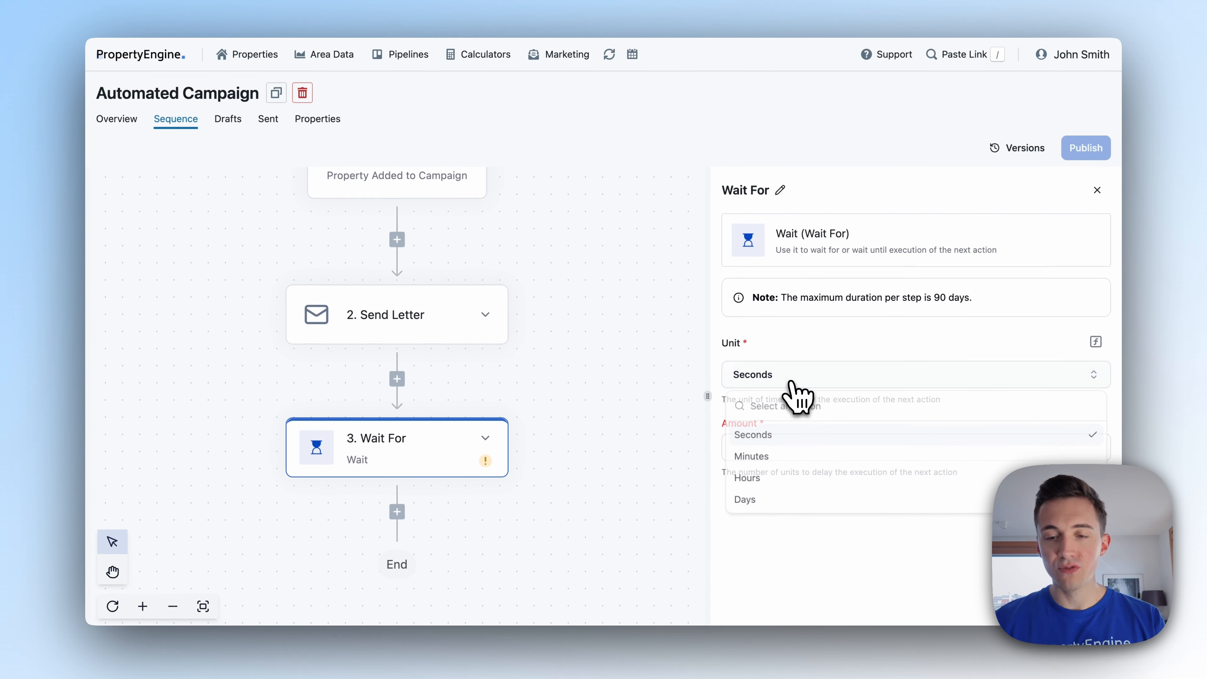
left_click(771, 501)
left_click(781, 449)
type("14")
left_click(792, 524)
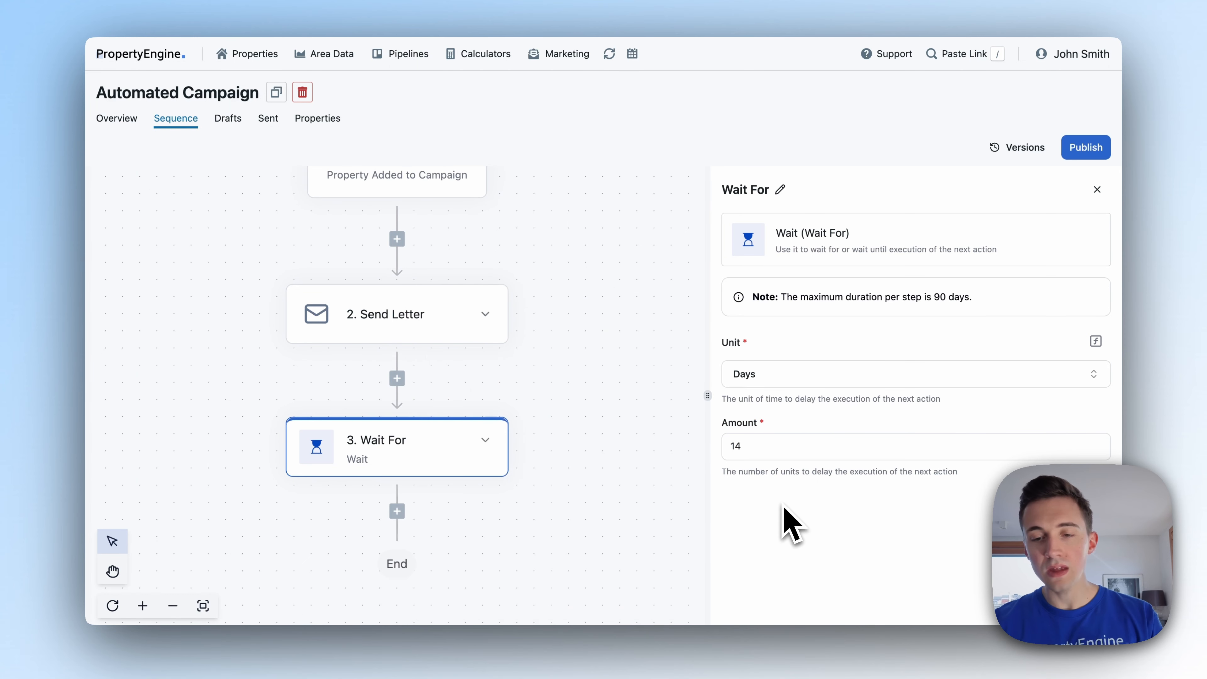
Duplicate the Send Letter step, move the copy below the wait, and open its settings.
scroll(558, 462, "down", 3)
left_click(461, 237)
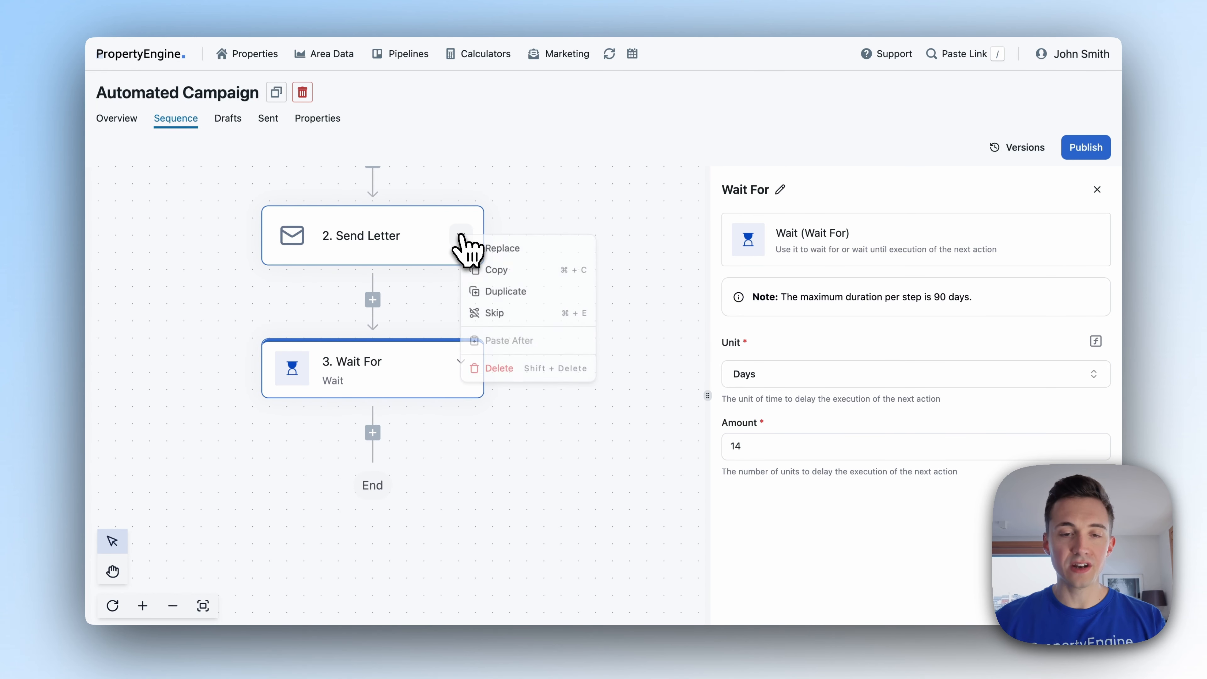
left_click(499, 291)
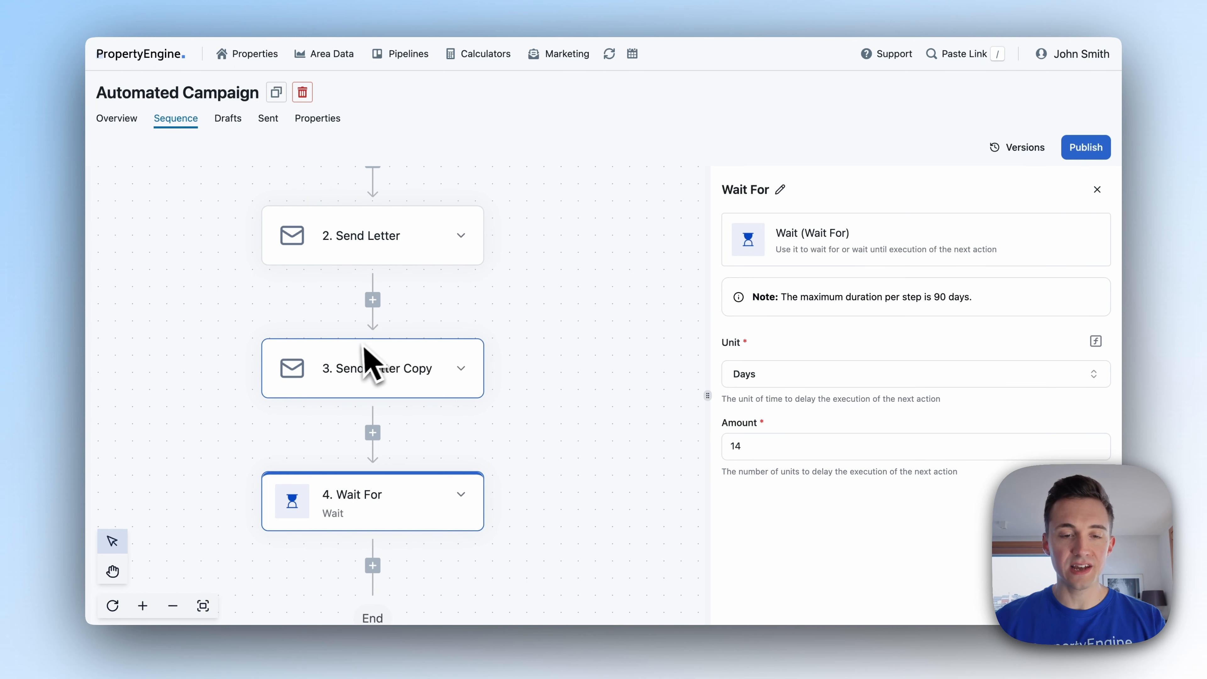
scroll(371, 333, "down", 2)
left_click_drag(380, 295, 368, 468)
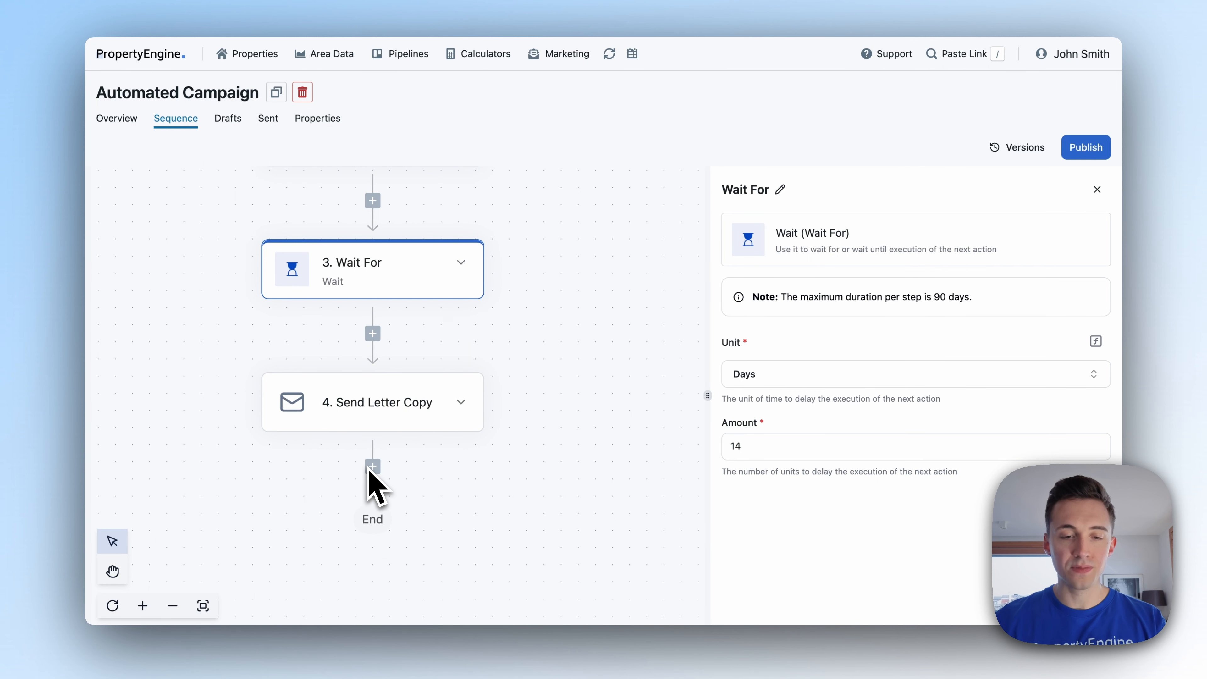
scroll(396, 416, "up", 3)
scroll(369, 269, "down", 2)
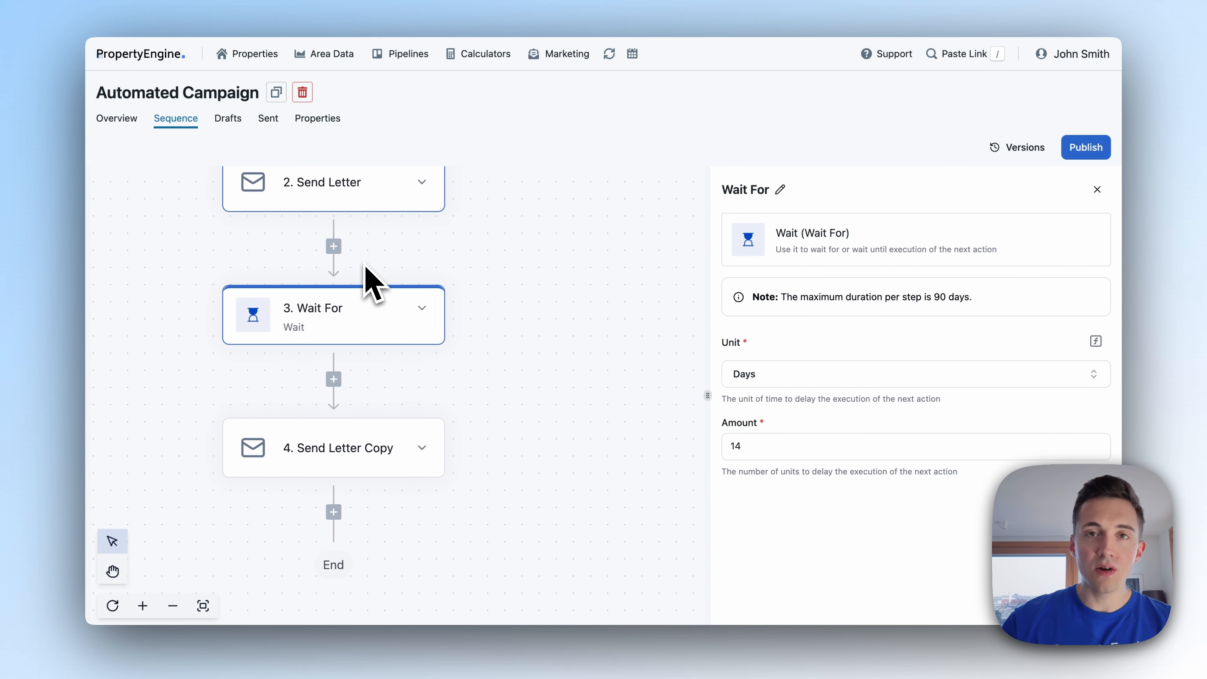
left_click(342, 450)
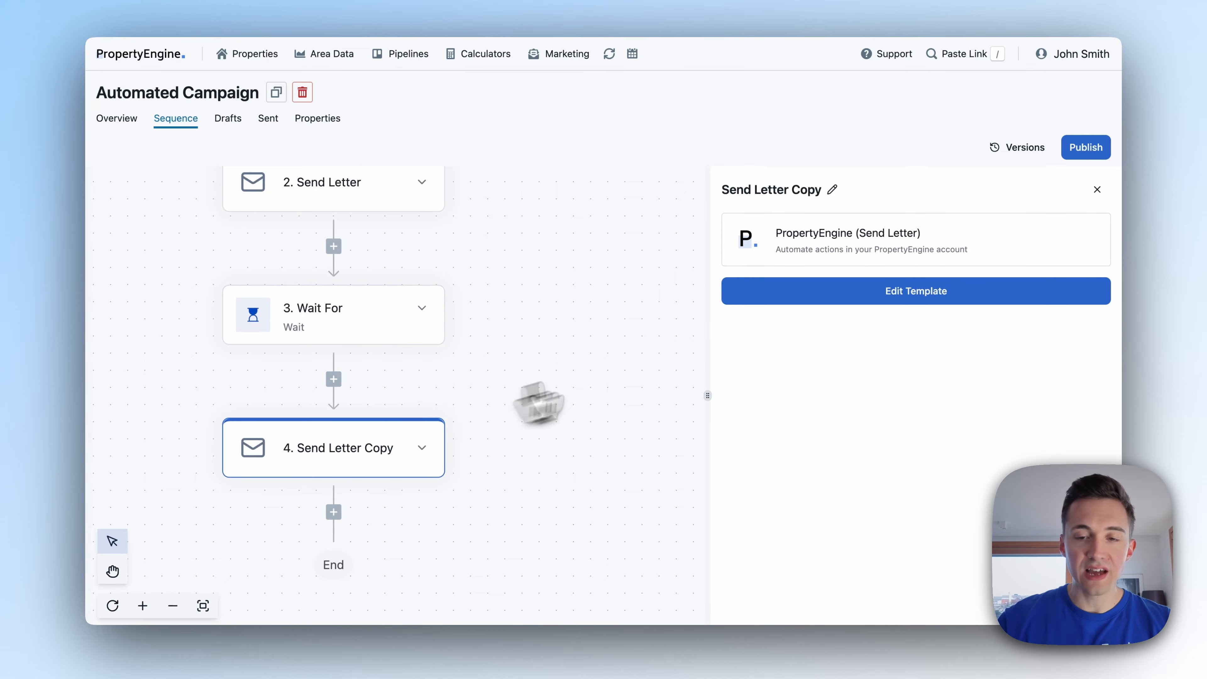
left_click(789, 309)
scroll(590, 376, "down", 5)
left_click(602, 367)
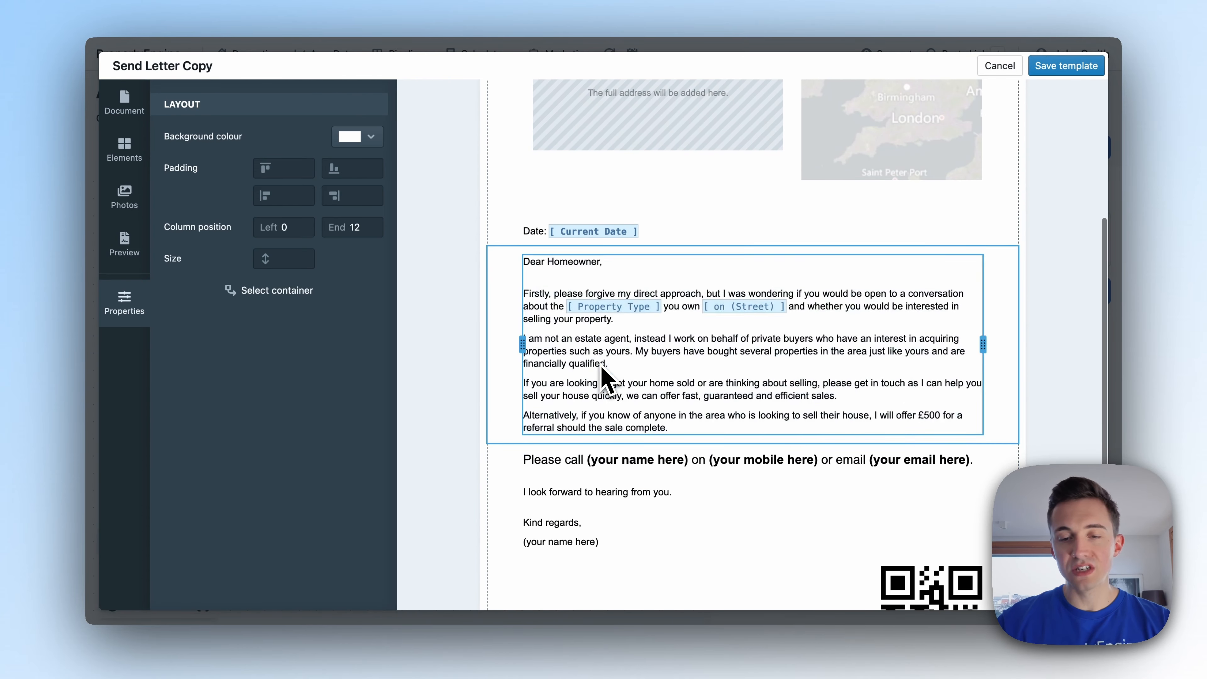
left_click(601, 367)
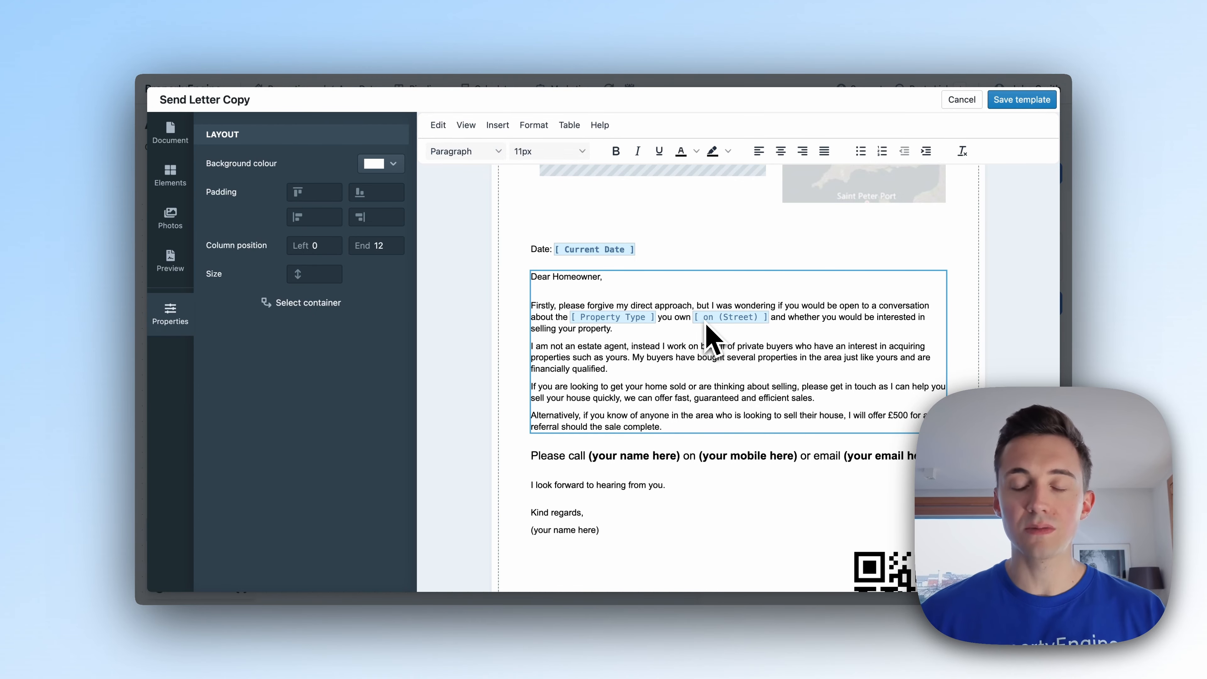
scroll(710, 335, "up", 5)
left_click(618, 250)
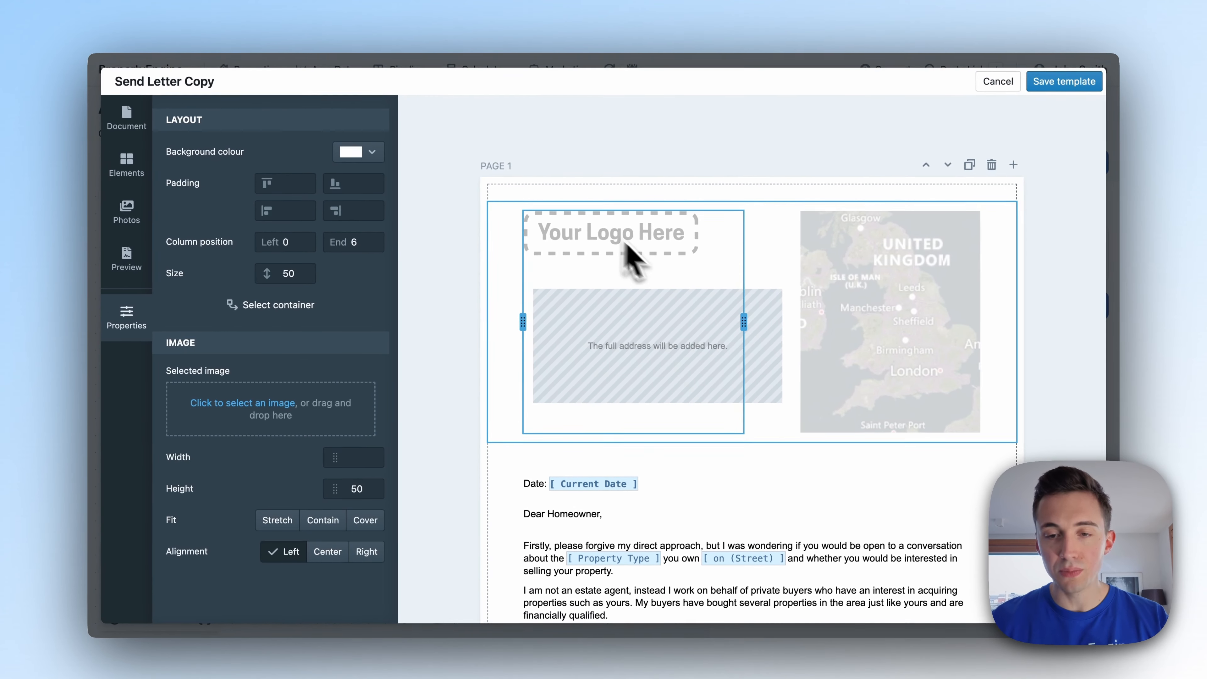
scroll(780, 381, "down", 6)
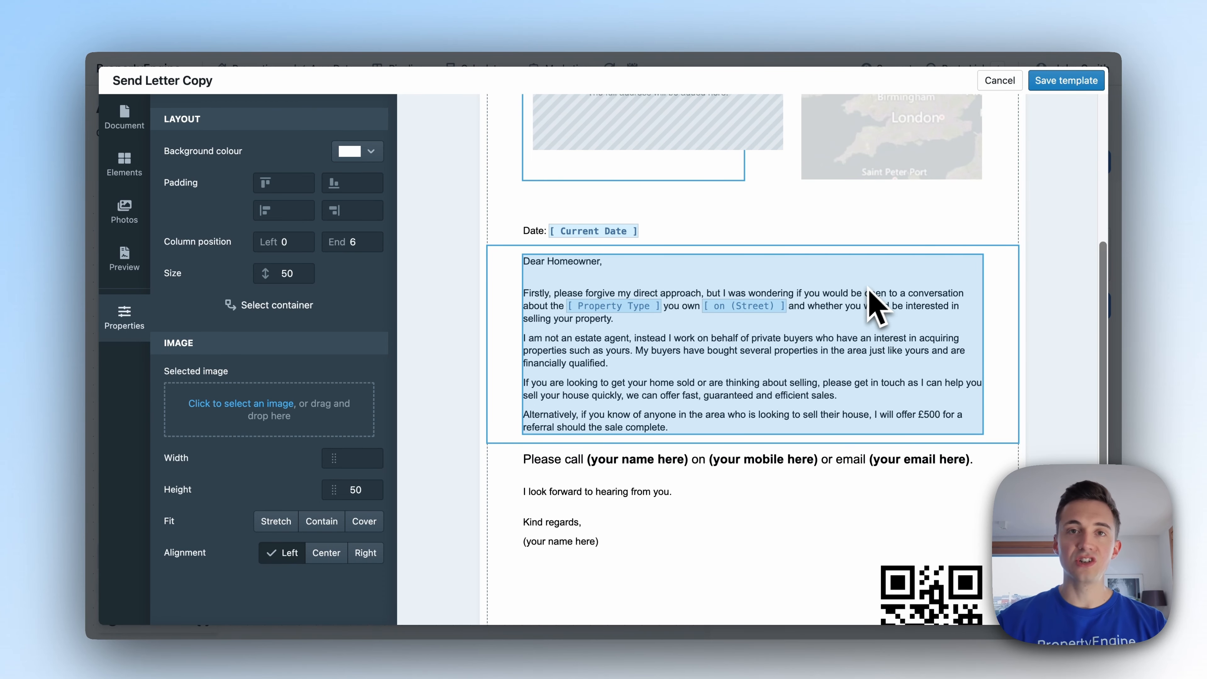
scroll(1003, 138, "up", 2)
left_click(1000, 84)
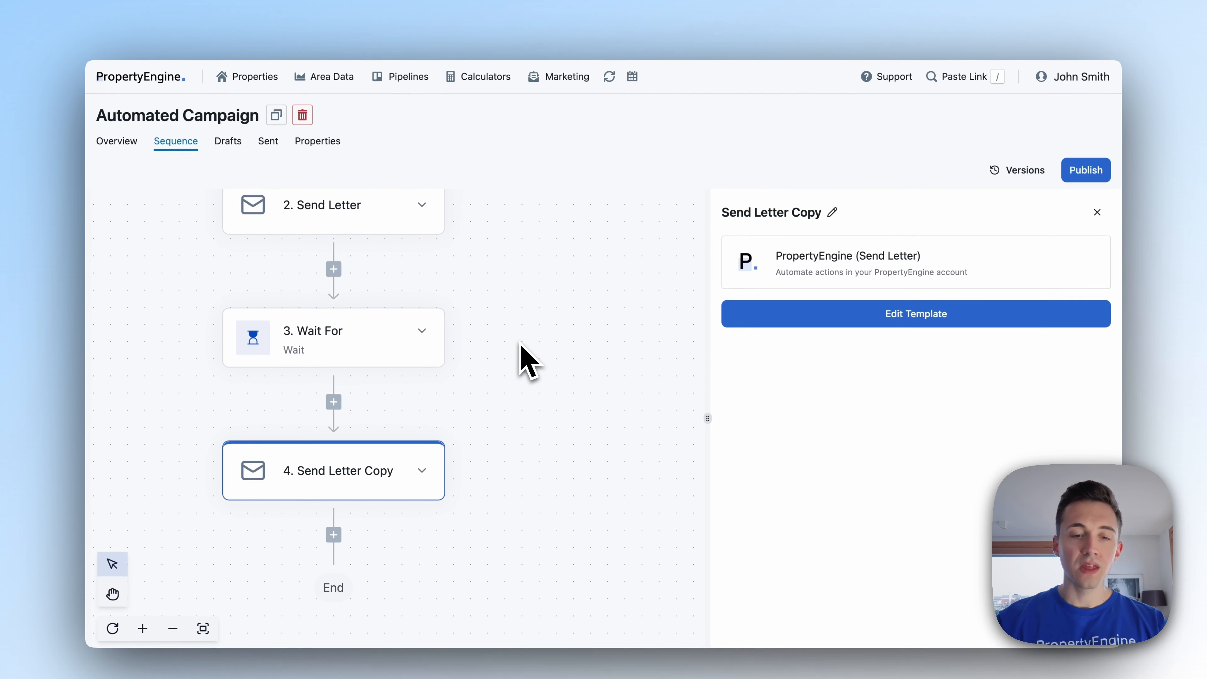
Scroll to the top of the sequence and open the Property Added to Campaign trigger.
scroll(525, 361, "down", 3)
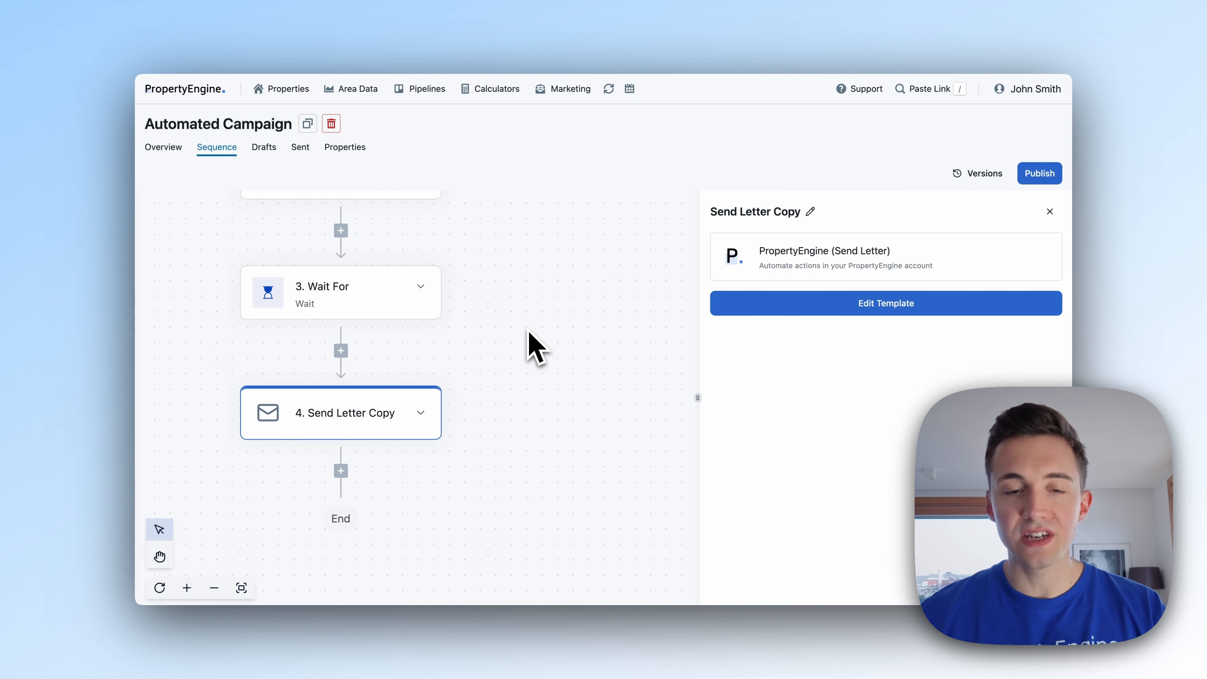
scroll(529, 333, "down", 3)
scroll(529, 333, "up", 9)
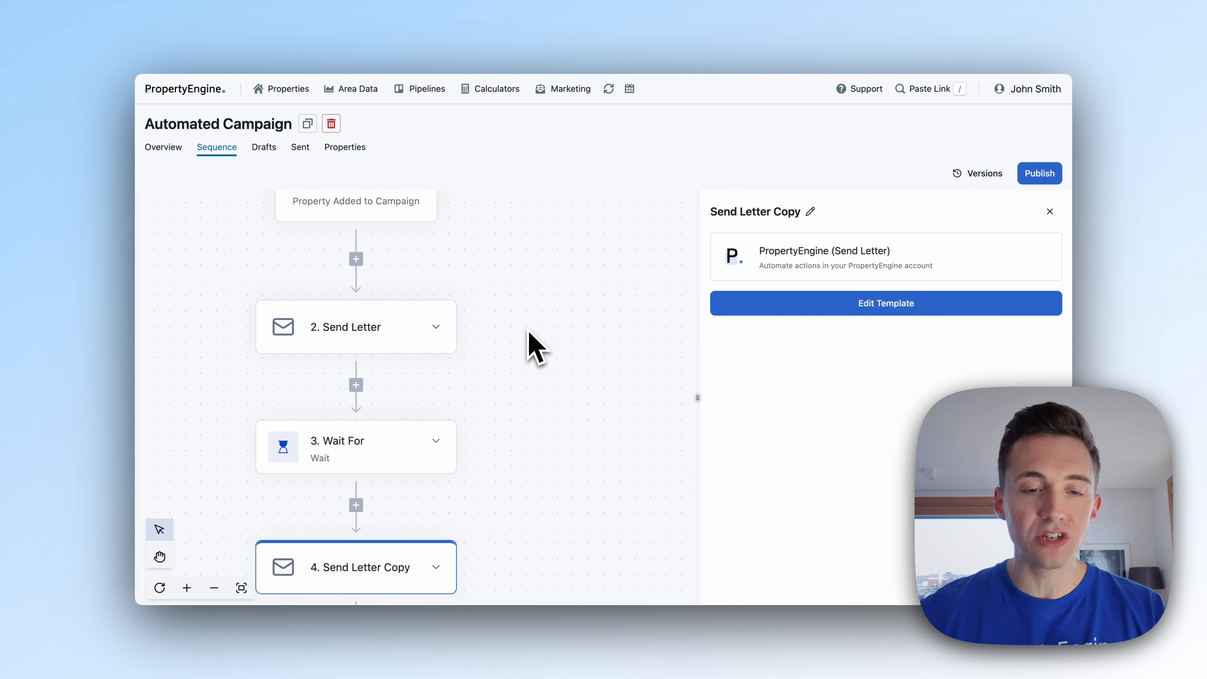
scroll(530, 333, "up", 2)
scroll(529, 333, "down", 3)
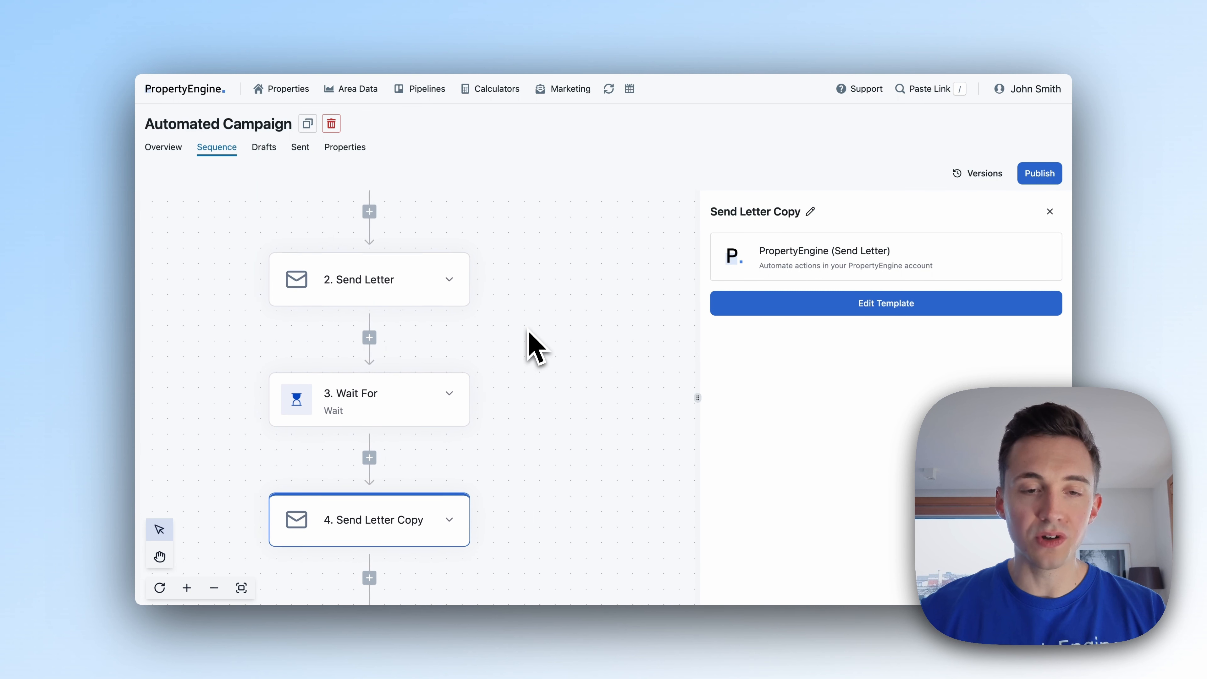
scroll(529, 333, "up", 8)
left_click(381, 354)
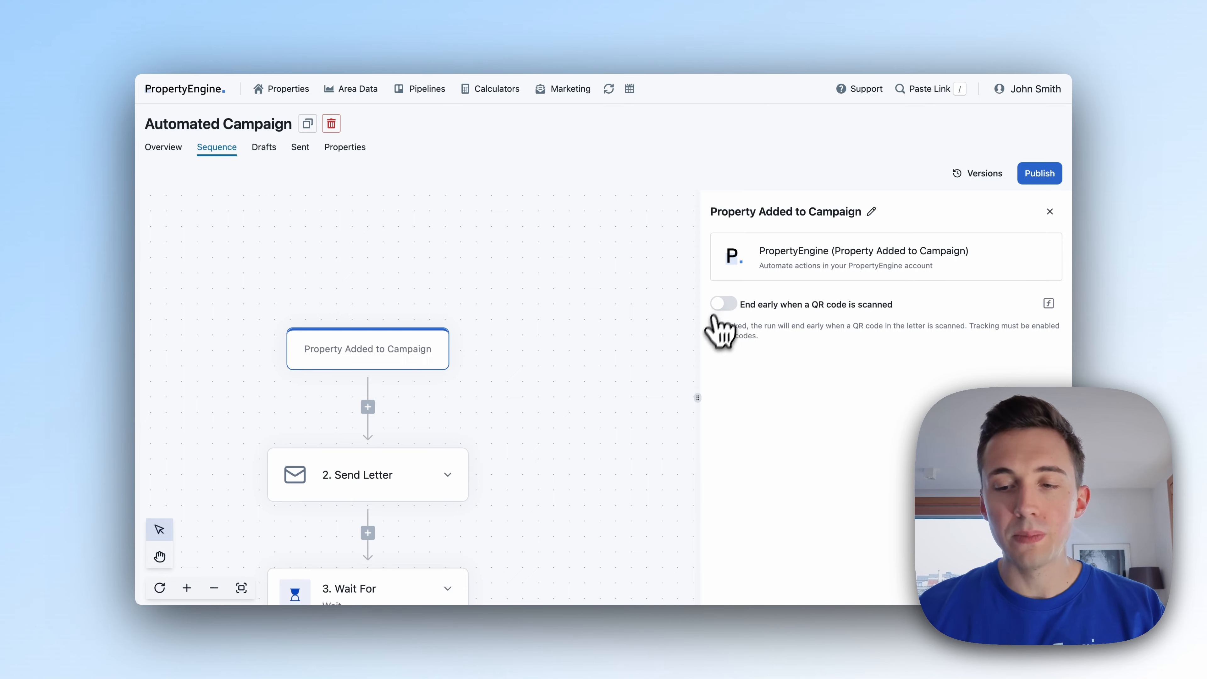
Turn on 'End early when a QR code is scanned' for the trigger.
left_click(724, 304)
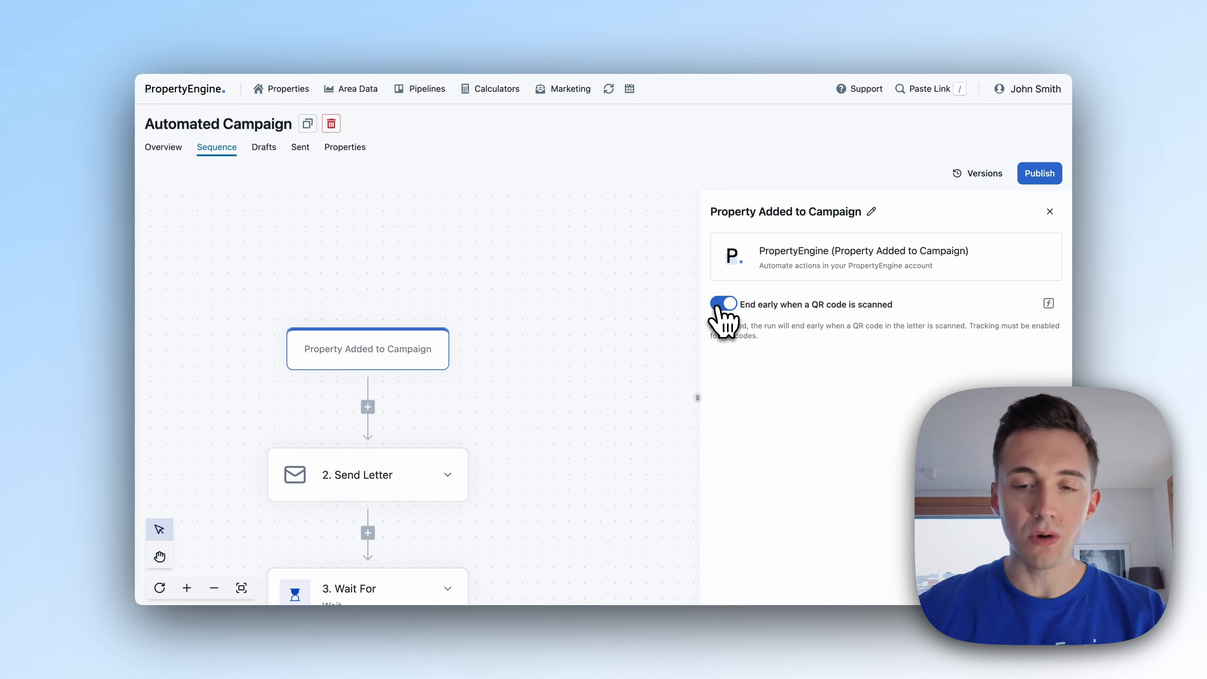
scroll(519, 356, "down", 2)
scroll(498, 360, "up", 2)
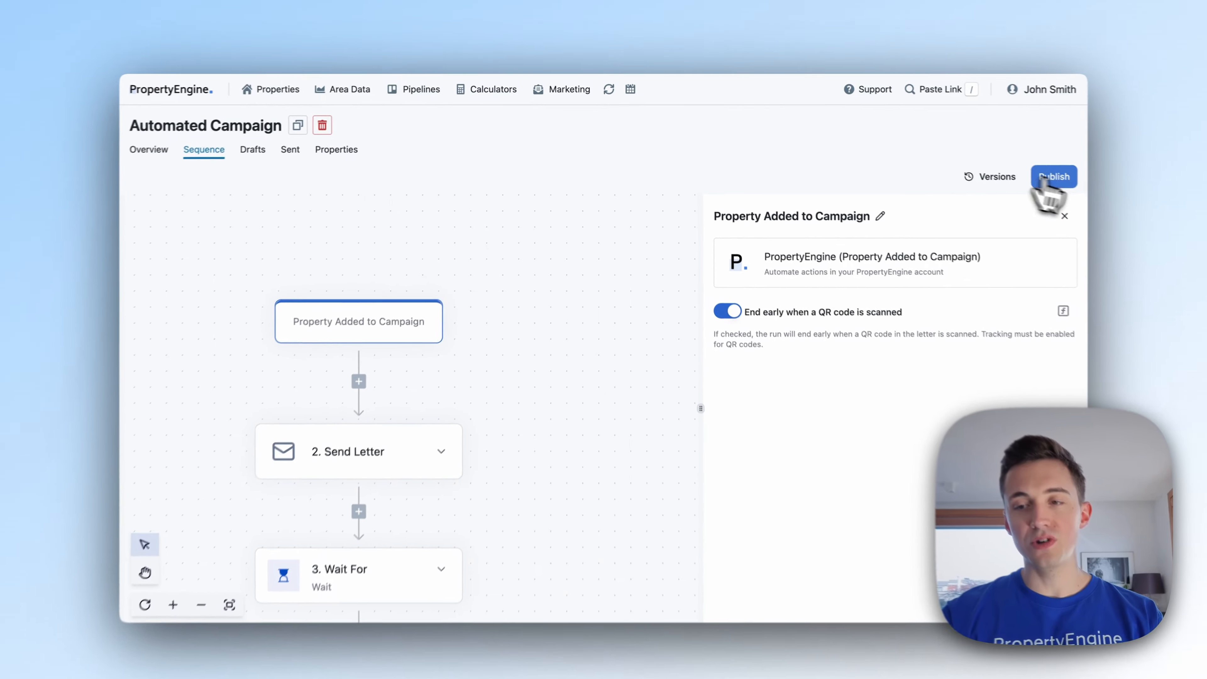
Publish the campaign flow.
left_click(1053, 177)
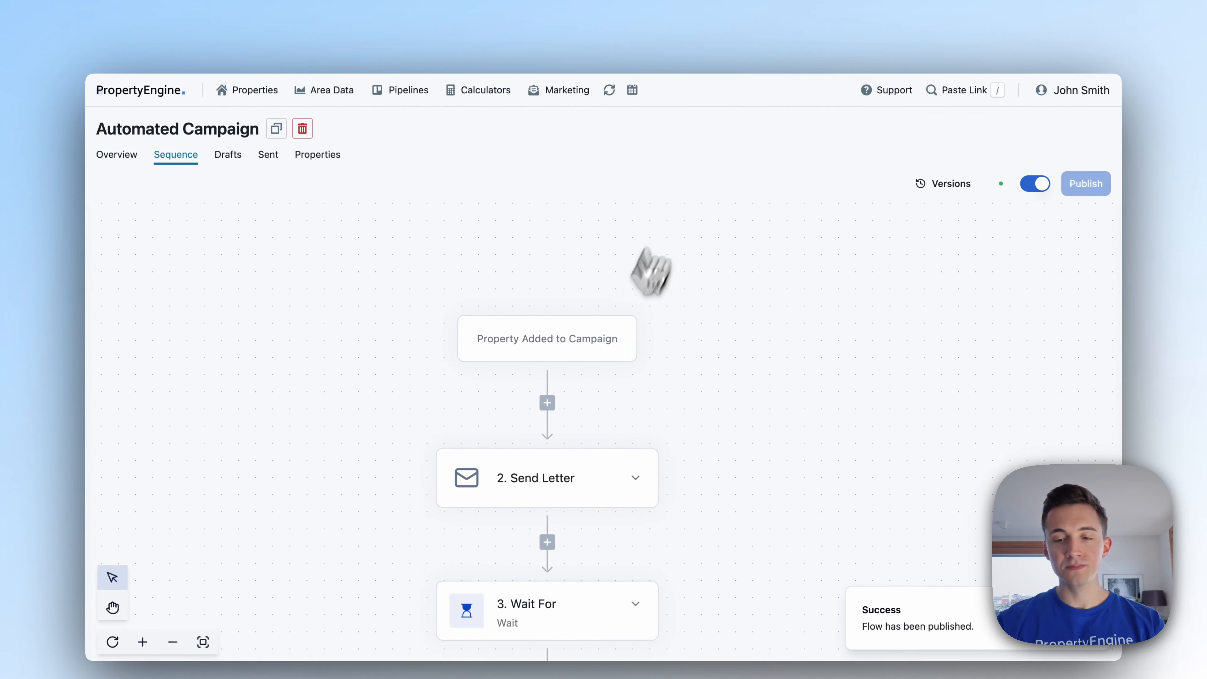
scroll(618, 357, "down", 5)
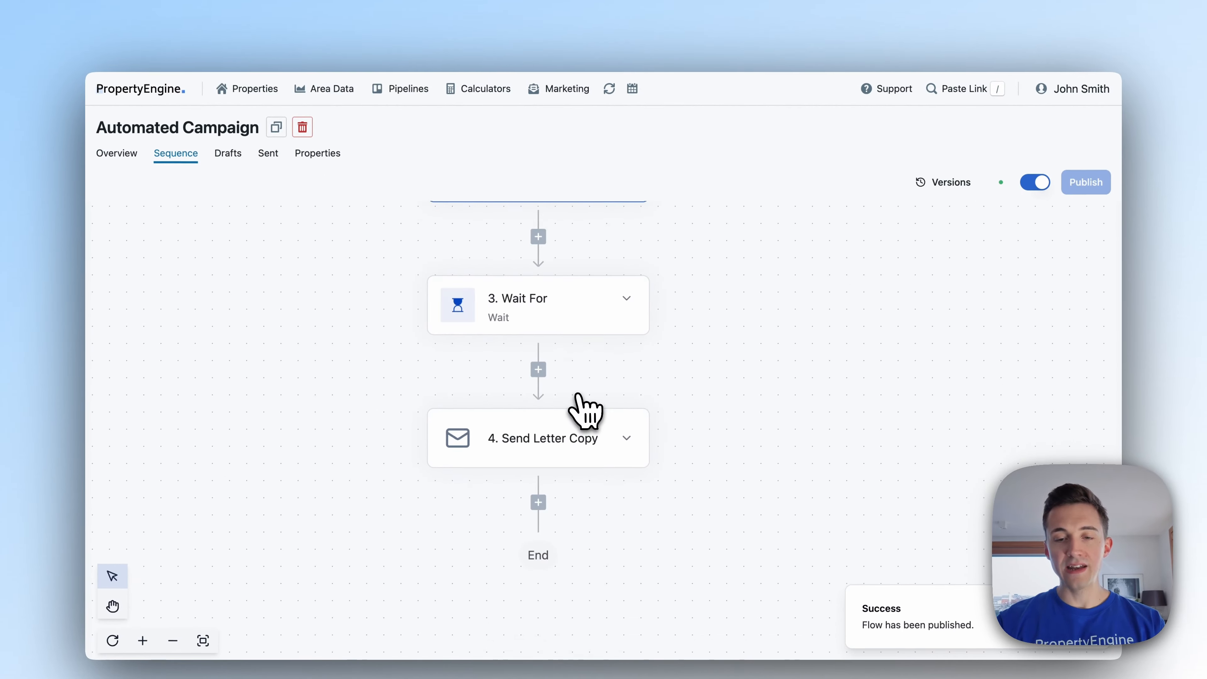
scroll(585, 405, "up", 5)
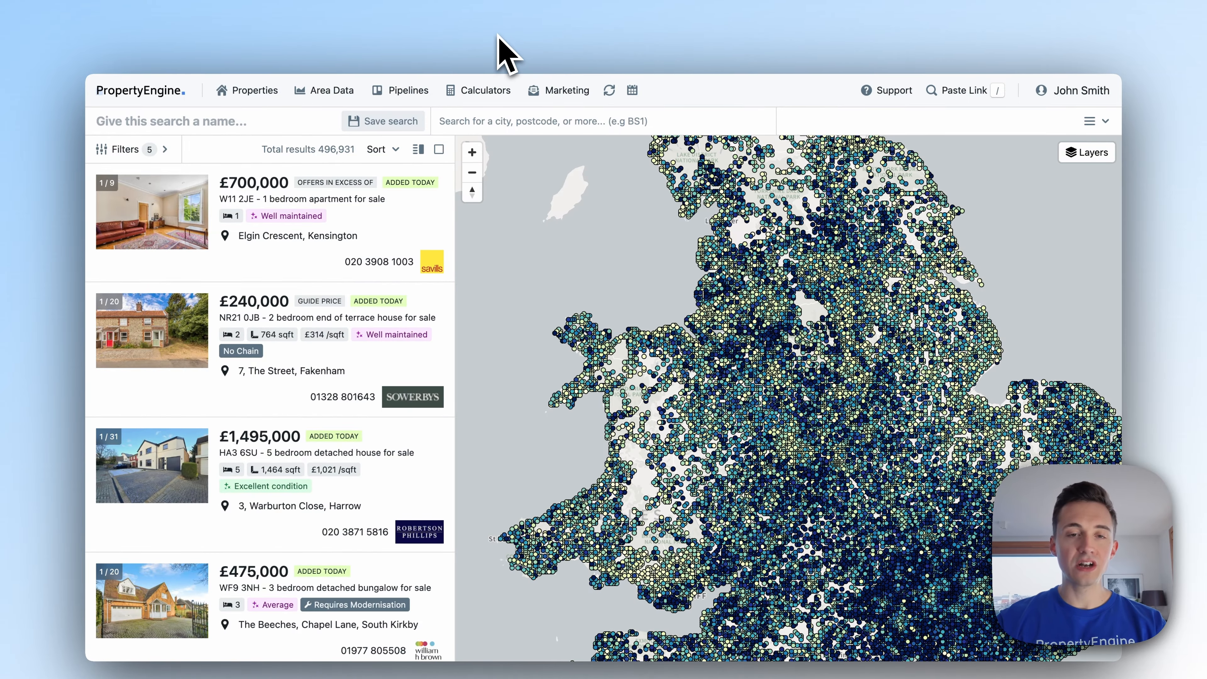
Search Leeds with the Back and reduced strategy filter and select all 144 results.
key("super+r")
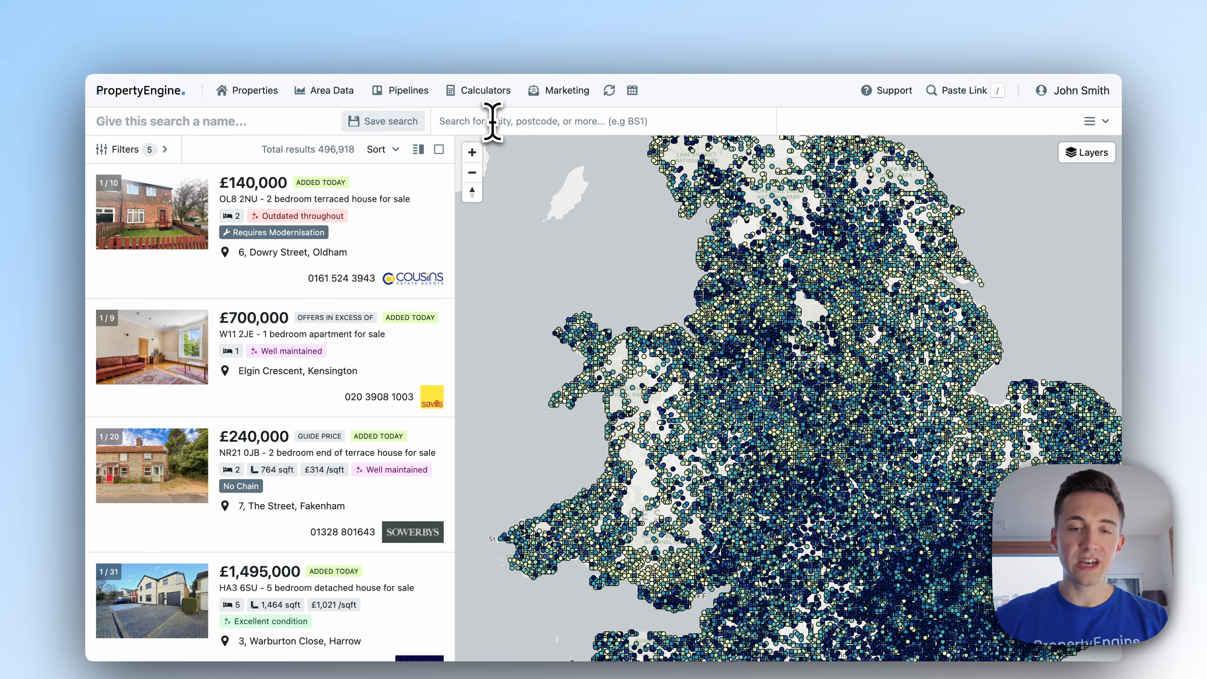
left_click(493, 121)
type("leeds")
left_click(490, 162)
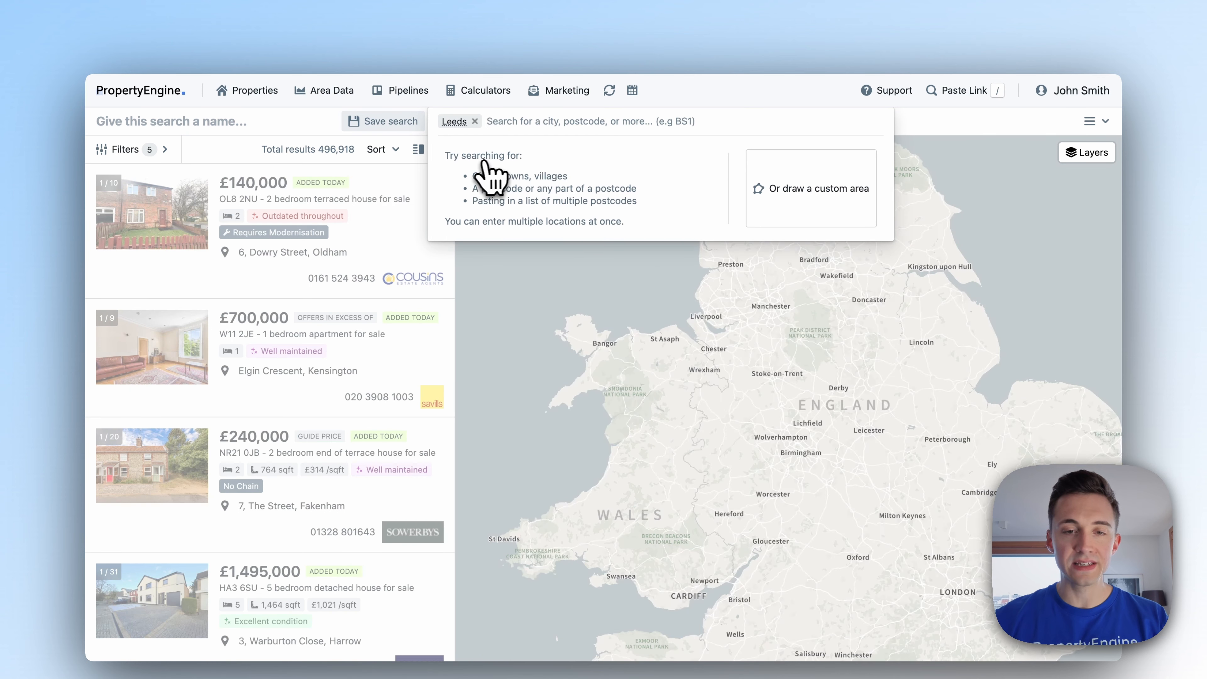
left_click(164, 152)
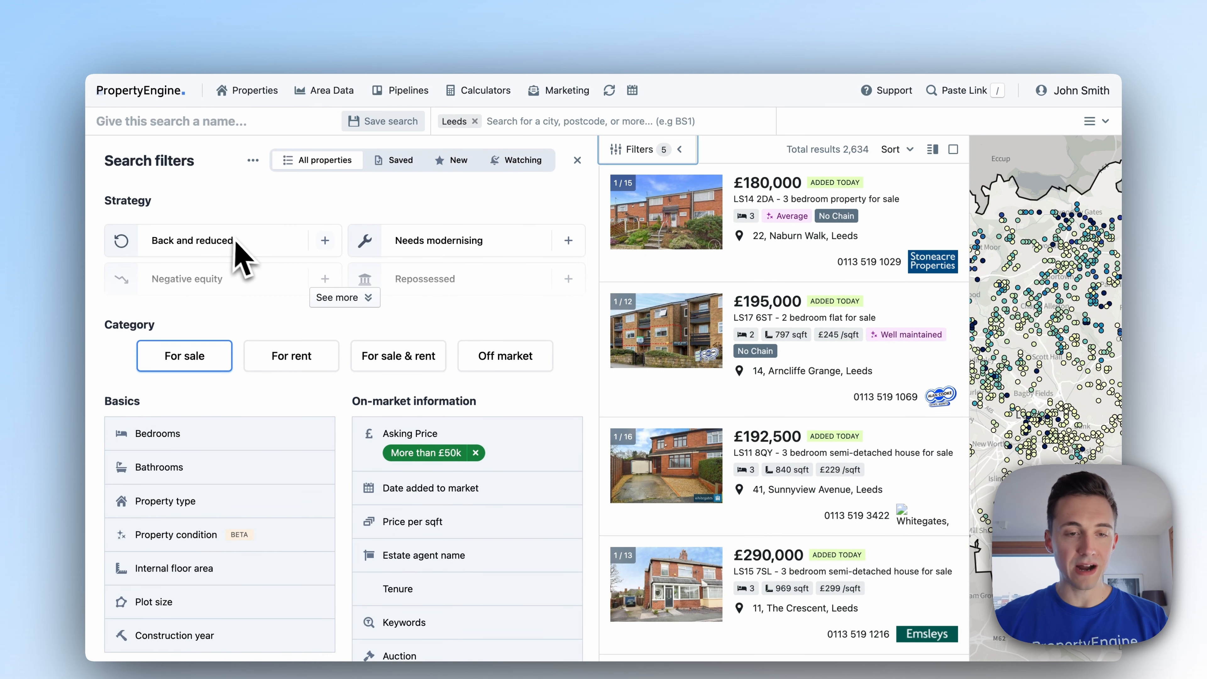
left_click(235, 243)
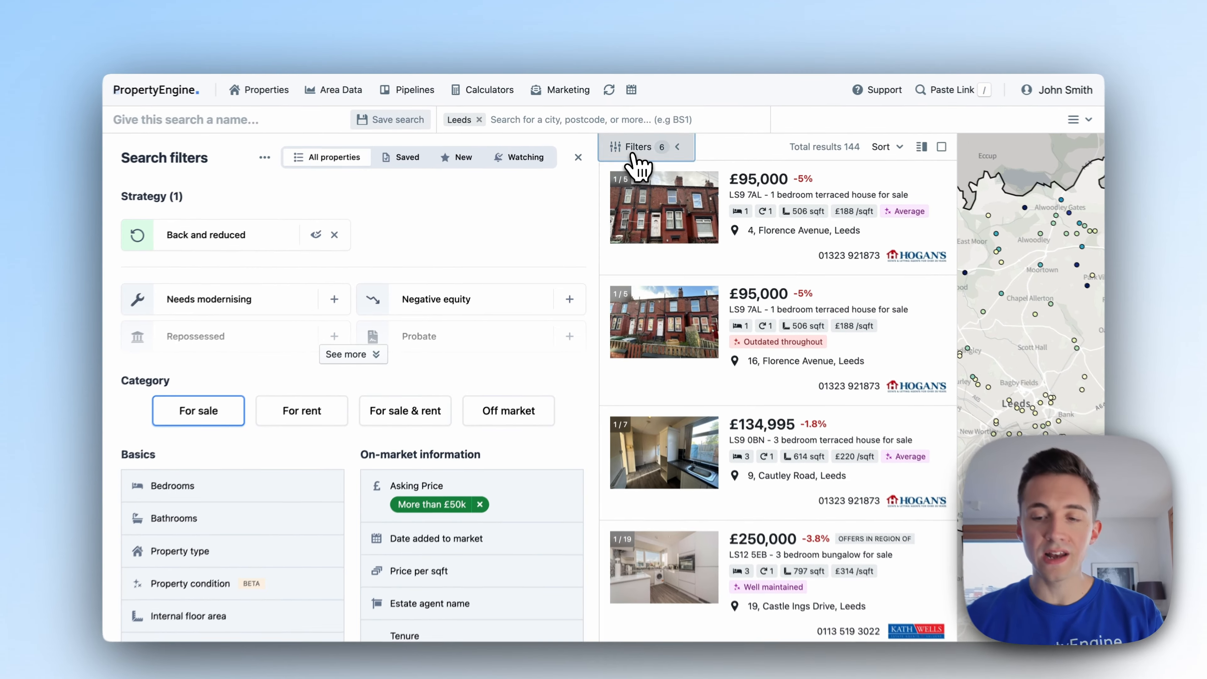
left_click(632, 150)
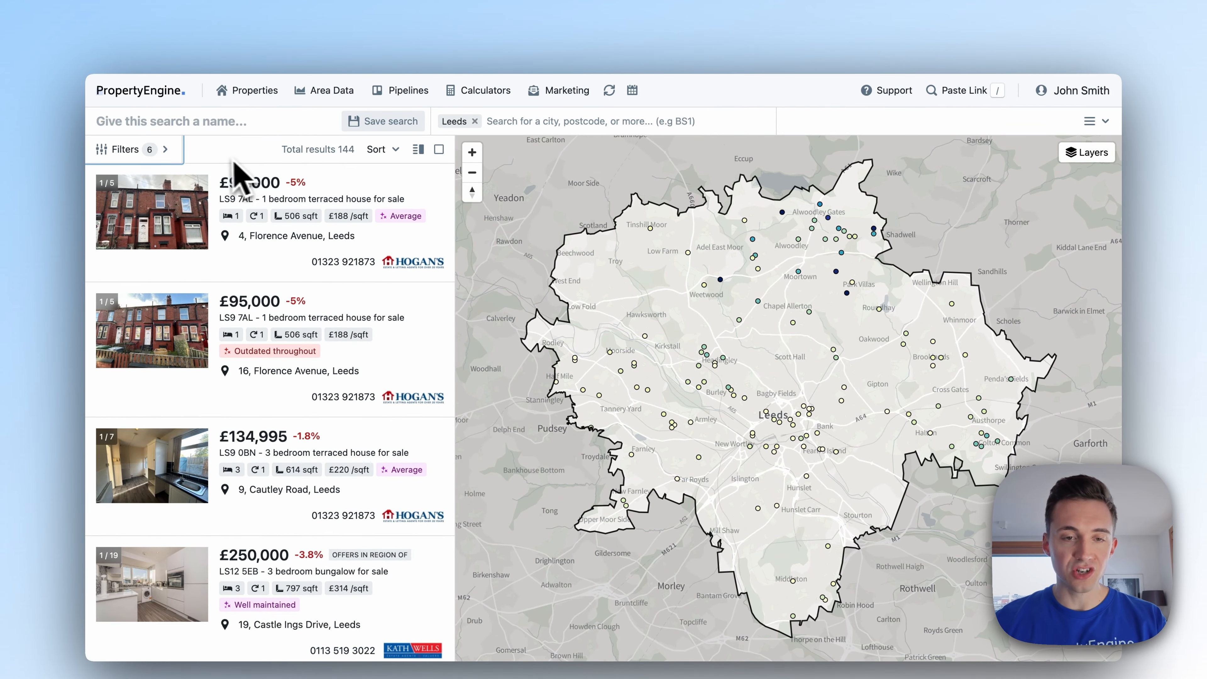
left_click(438, 149)
Add the 144 selected Leeds properties to the Automated Campaign.
left_click(689, 102)
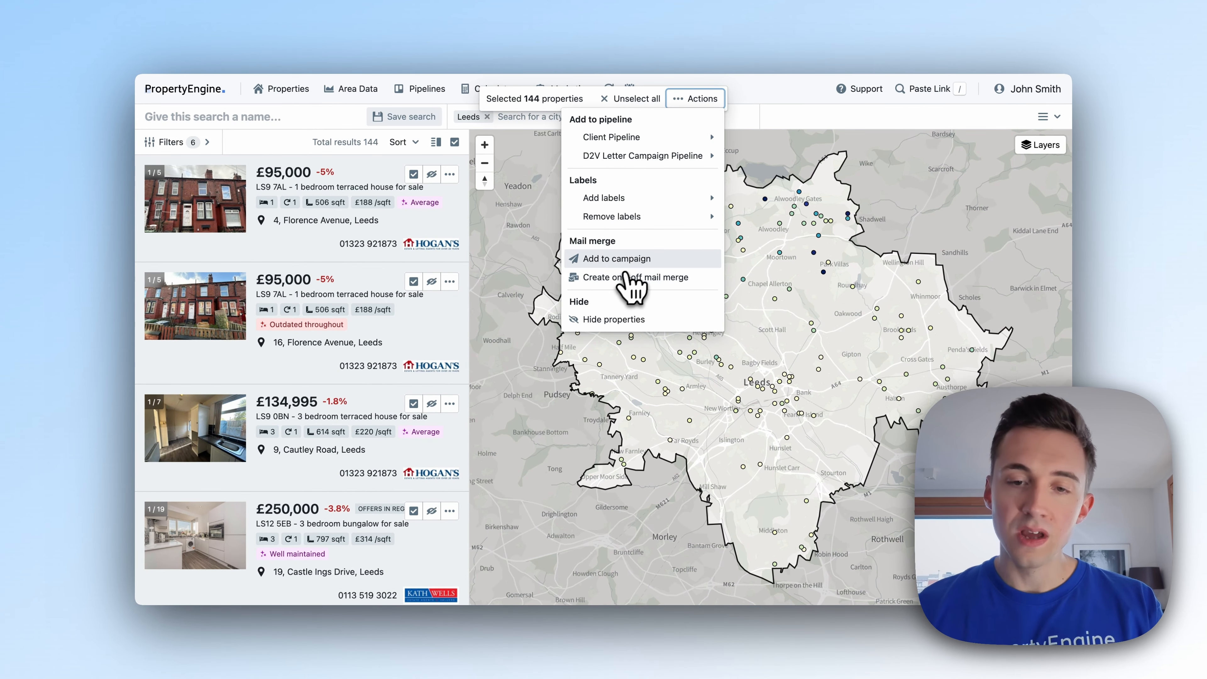
left_click(632, 264)
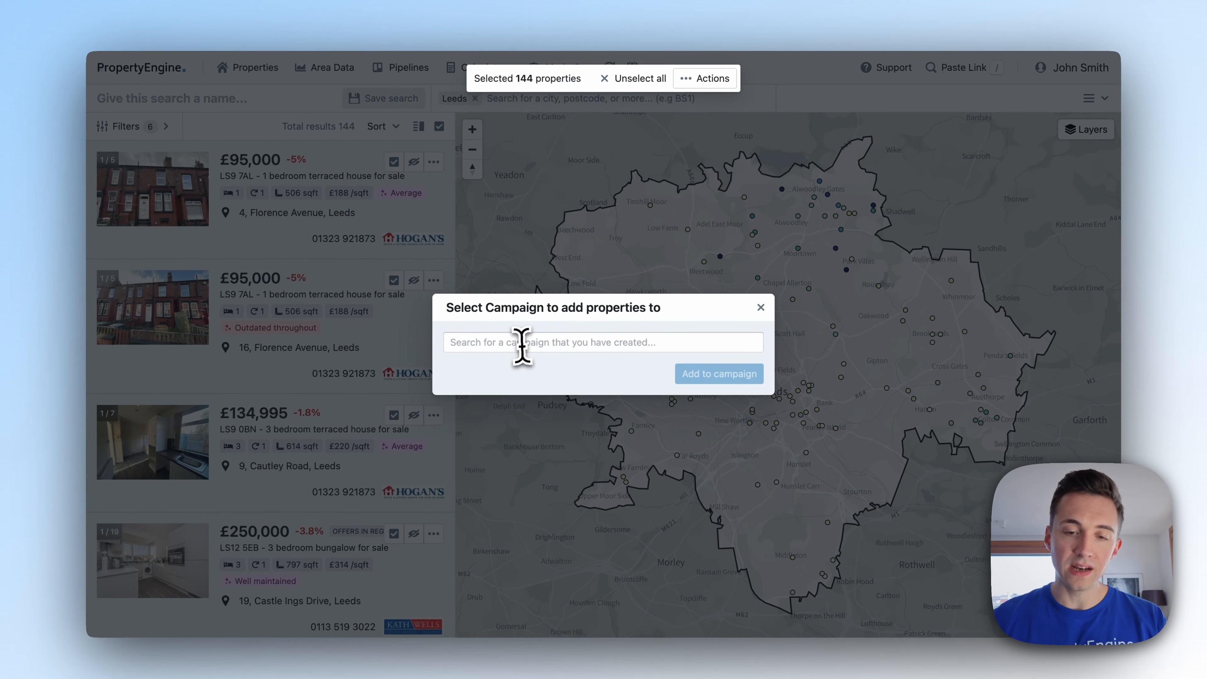
left_click(520, 342)
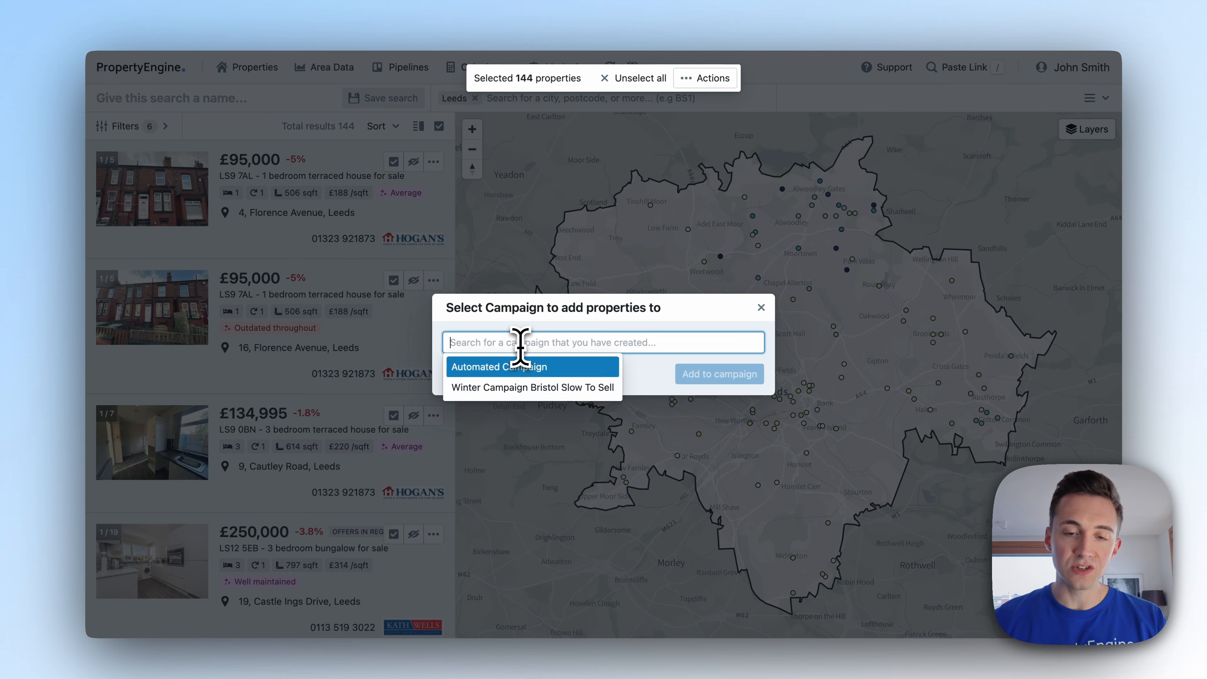
left_click(520, 367)
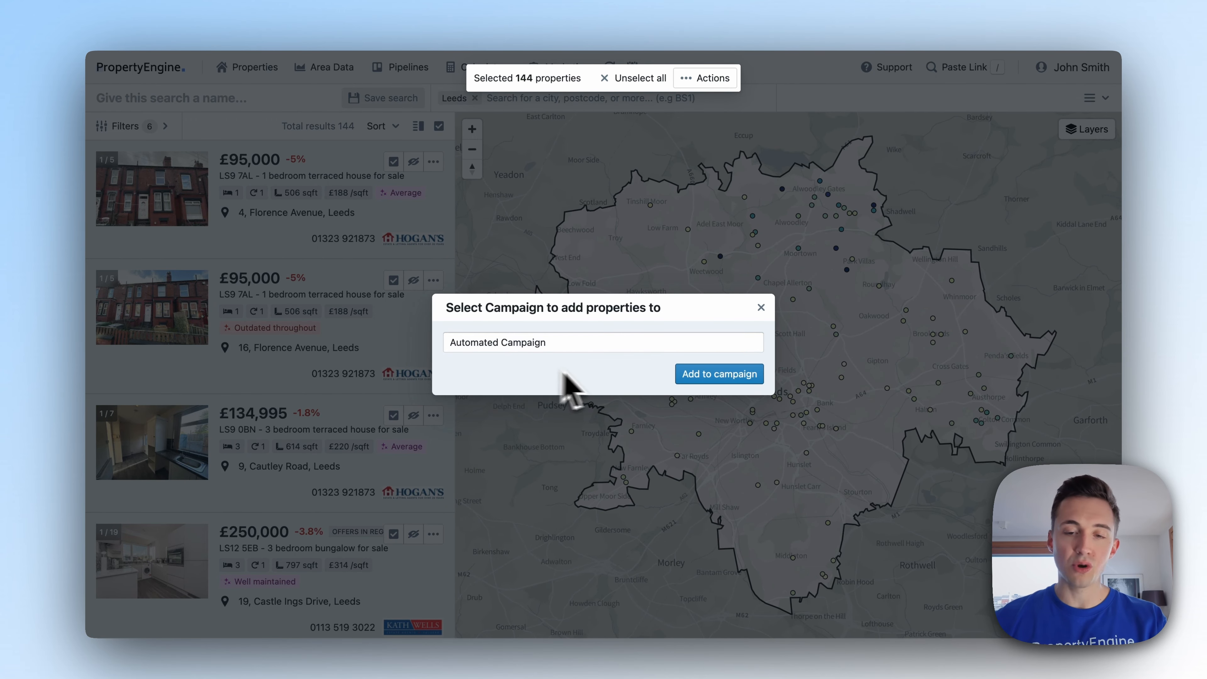
left_click(700, 373)
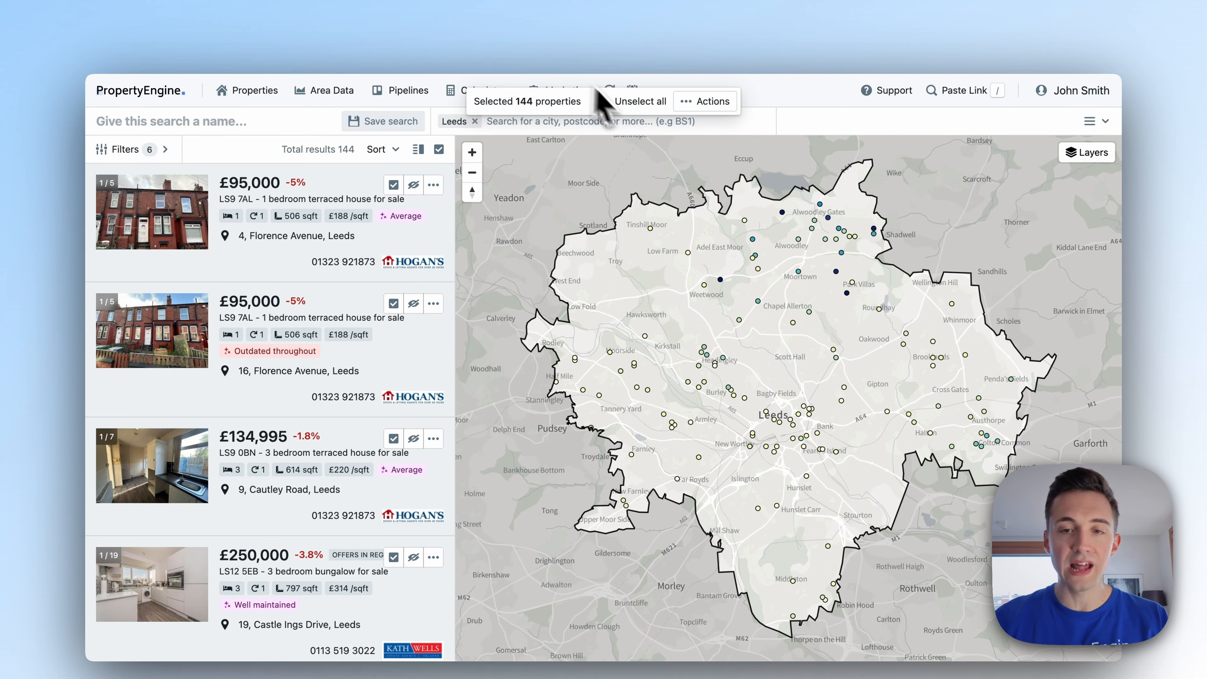
Unselect the Leeds properties, open Marketing Drafts, and preview a draft letter's PDF.
left_click(628, 100)
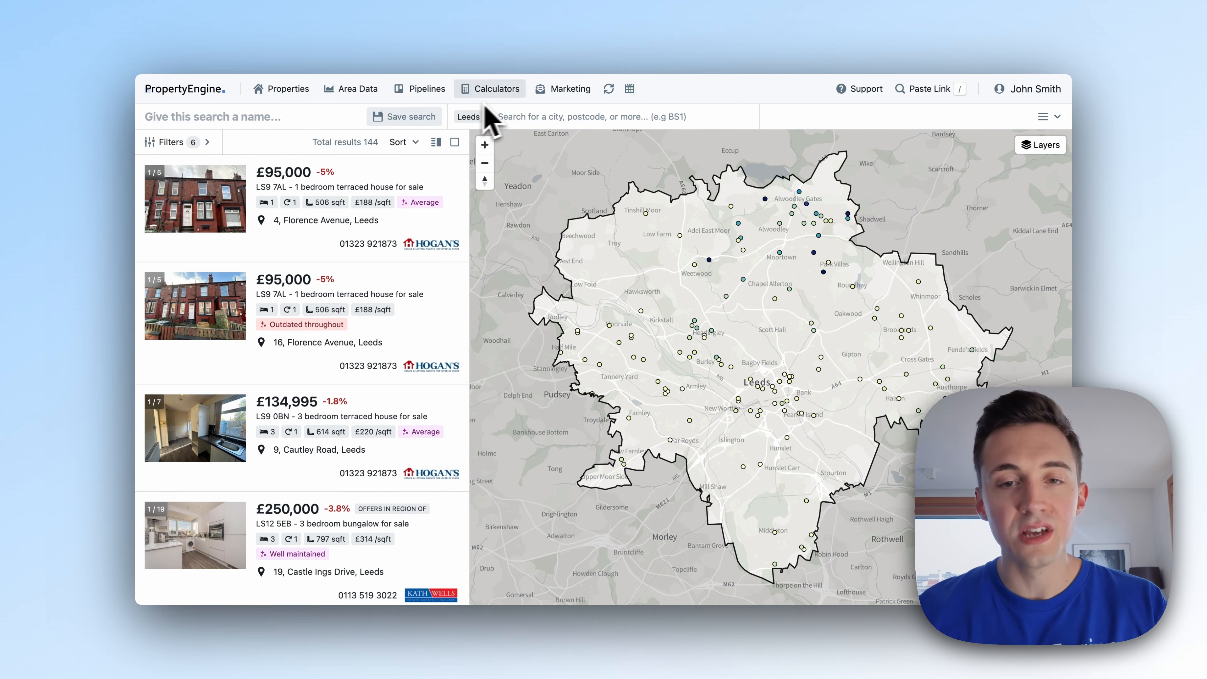
left_click(563, 89)
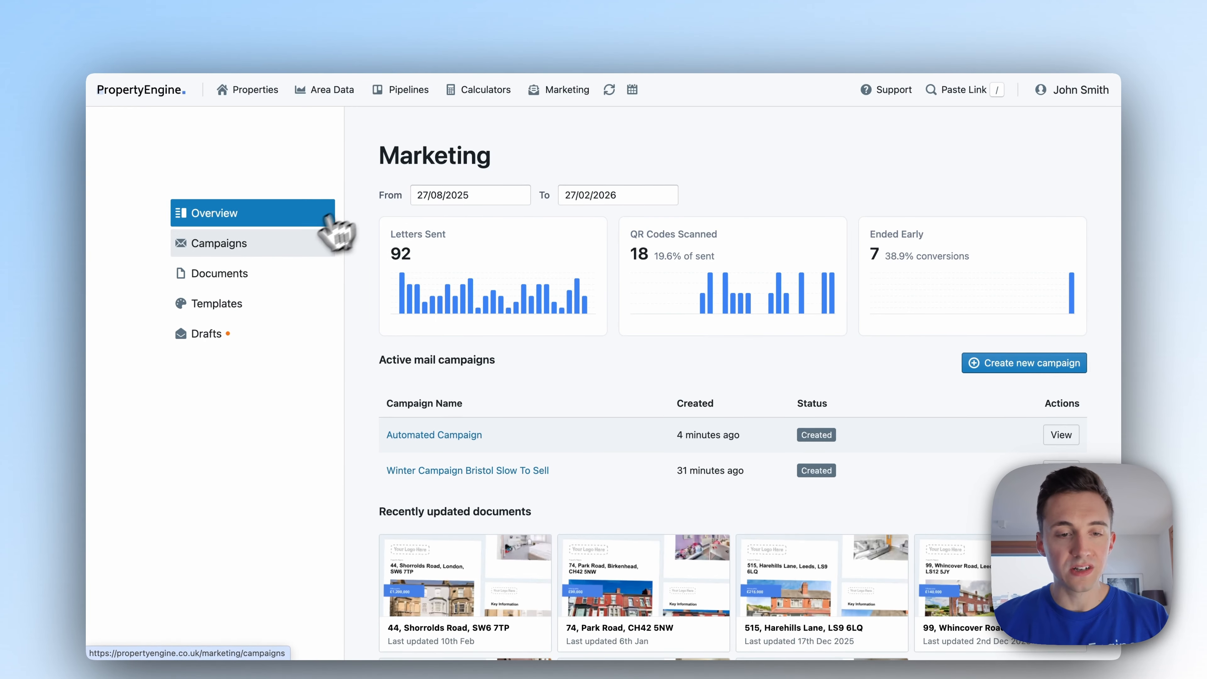
left_click(263, 334)
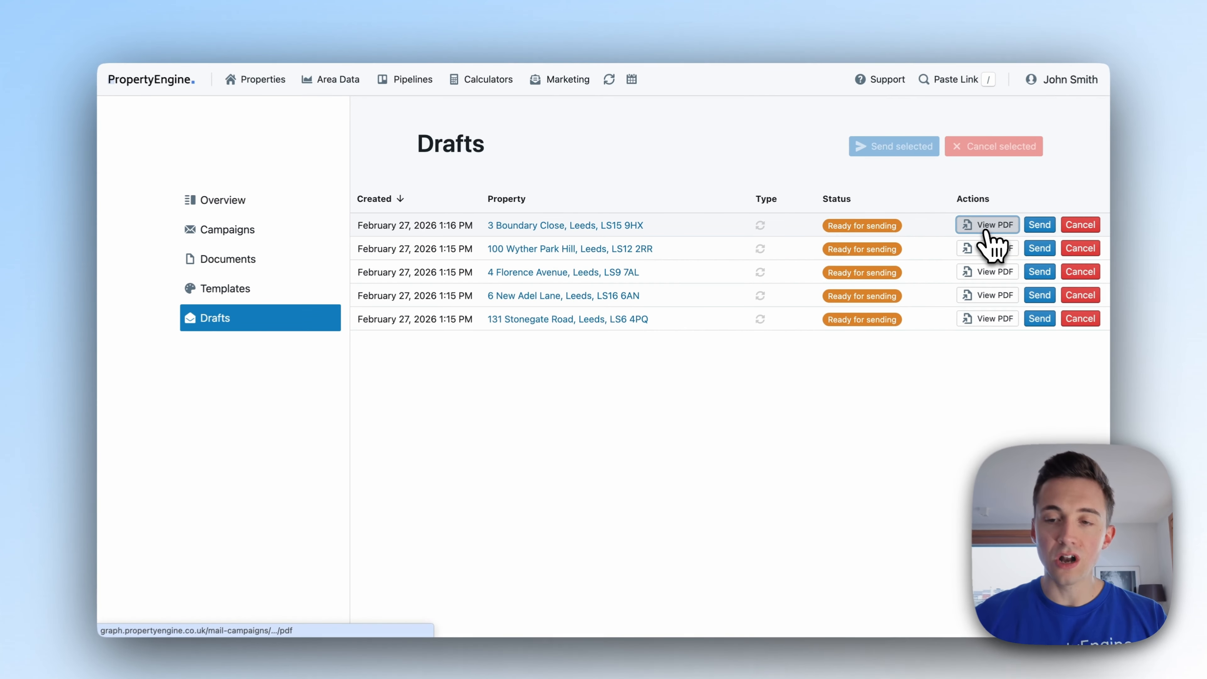
left_click(944, 246)
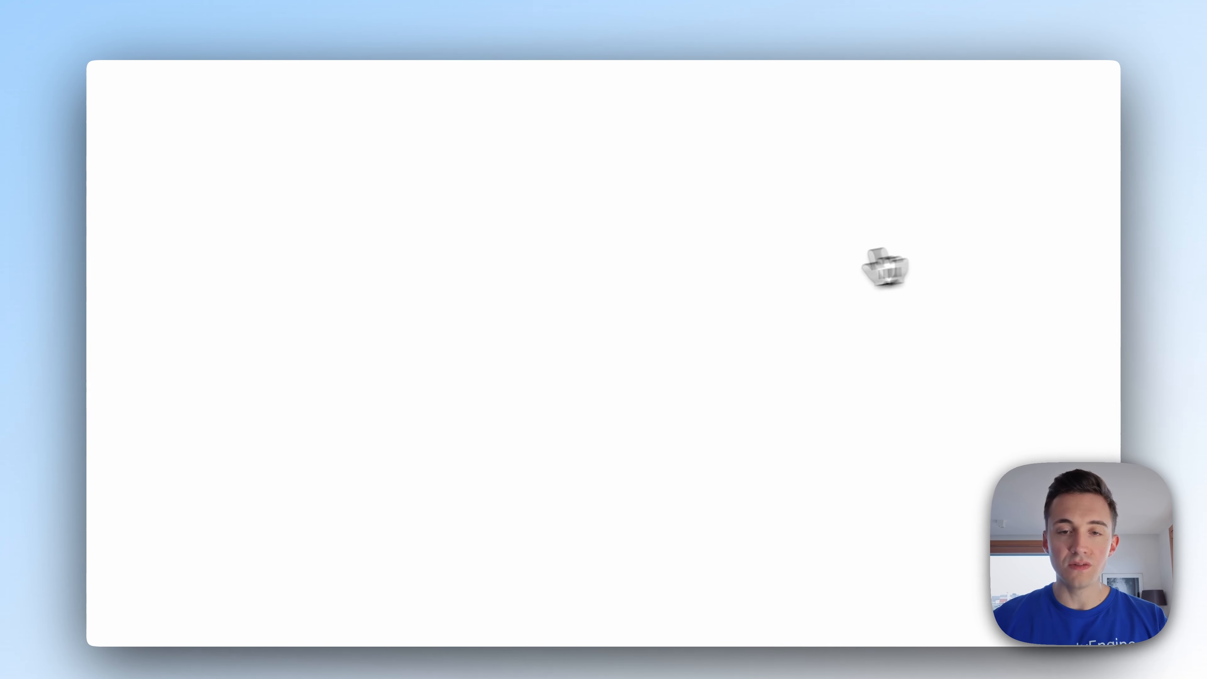
scroll(650, 338, "down", 2)
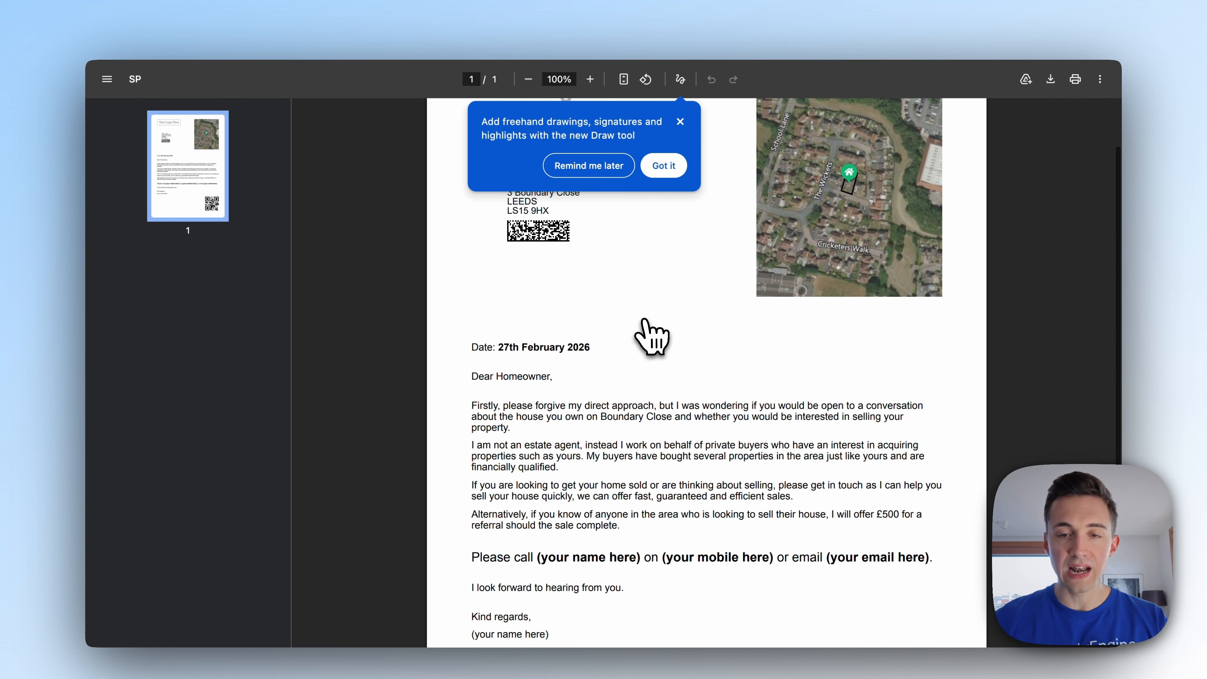
left_click(680, 122)
scroll(687, 323, "up", 1)
scroll(684, 318, "down", 6)
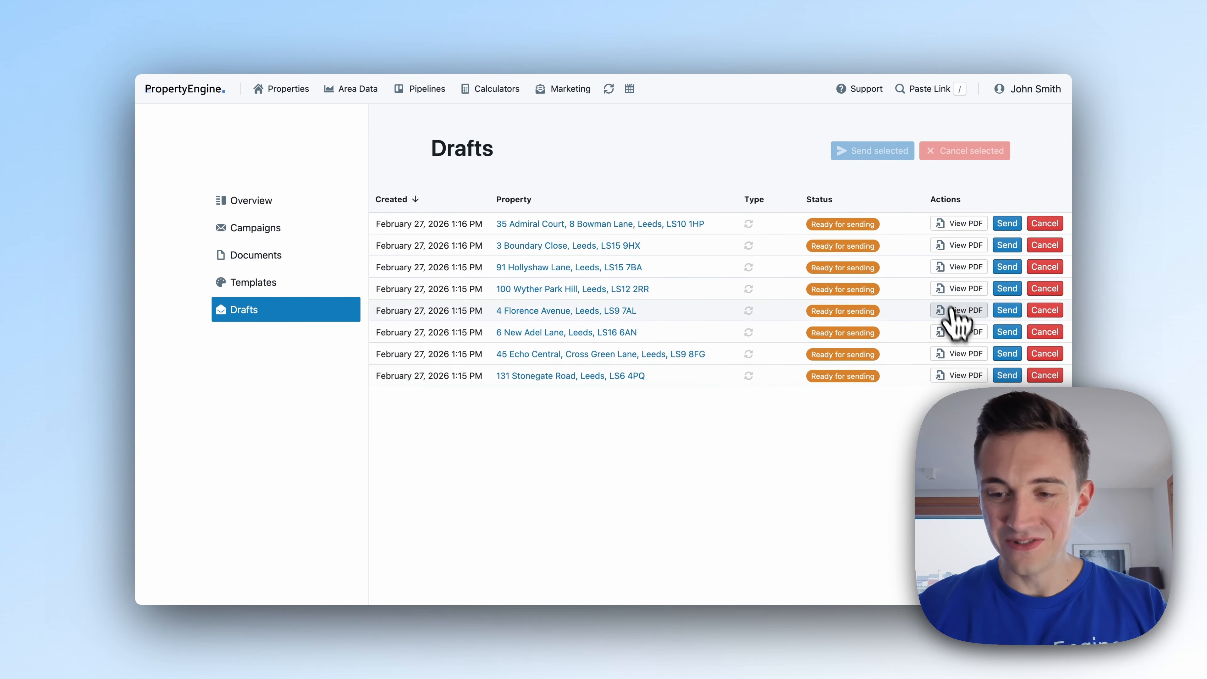
left_click(956, 314)
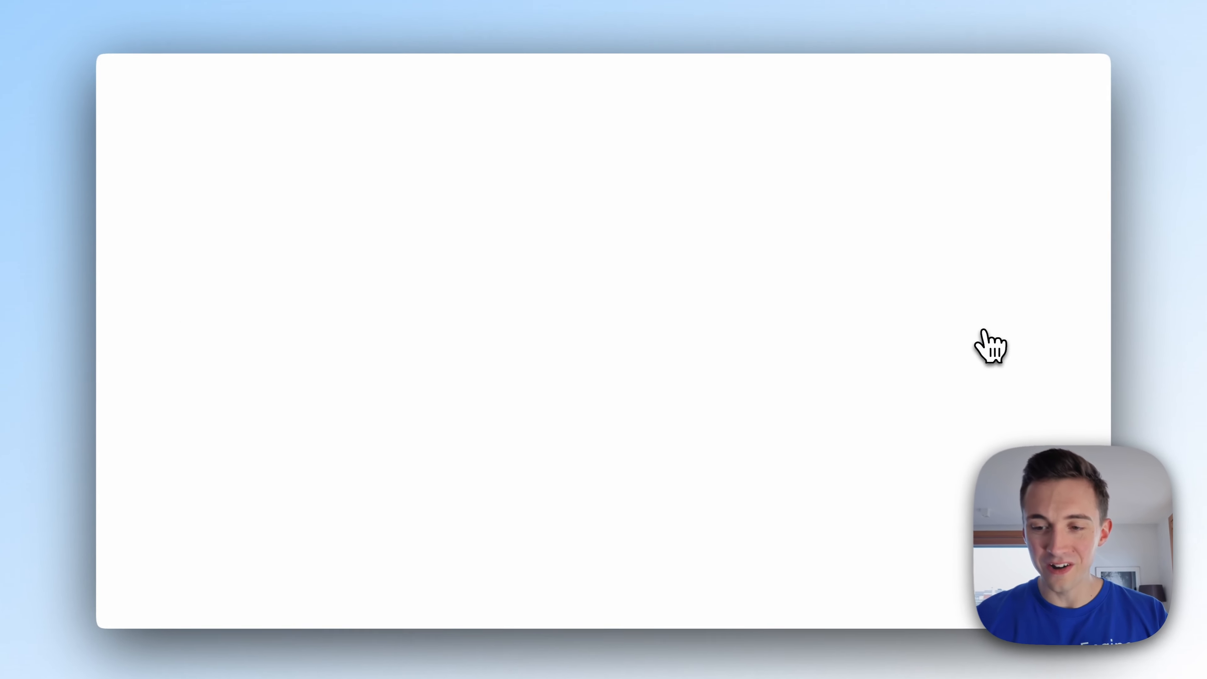
Scroll down through the second draft letter PDF to check its pages.
scroll(706, 333, "down", 5)
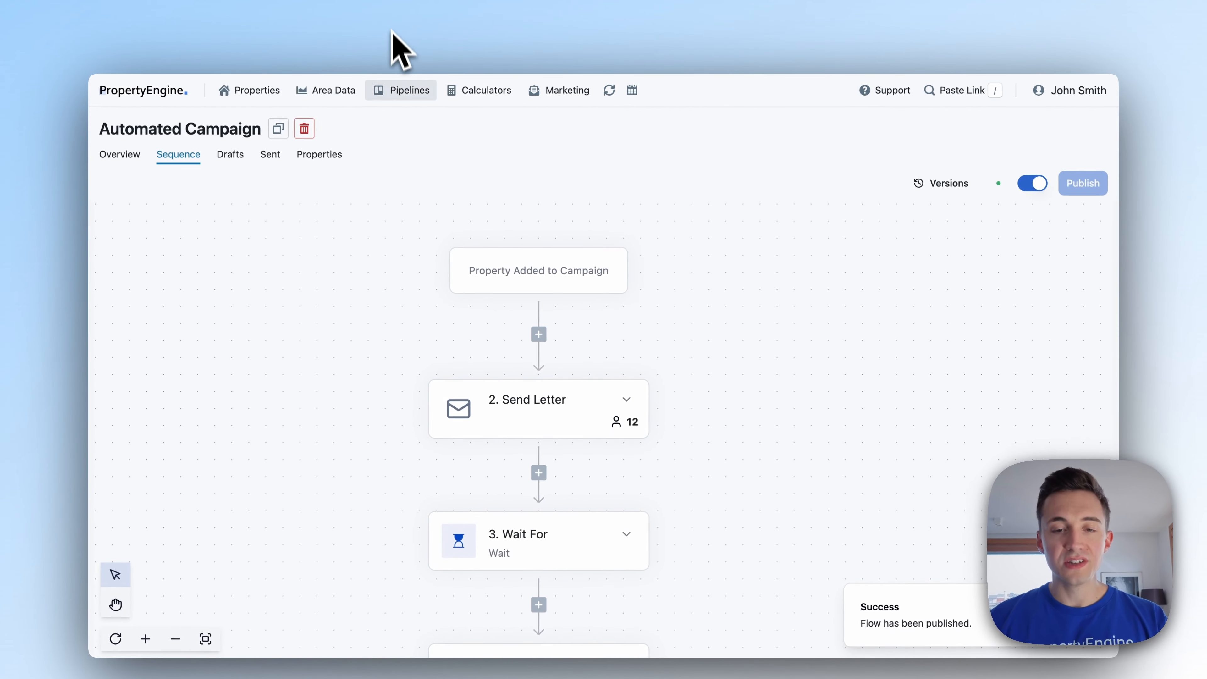
scroll(445, 315, "down", 3)
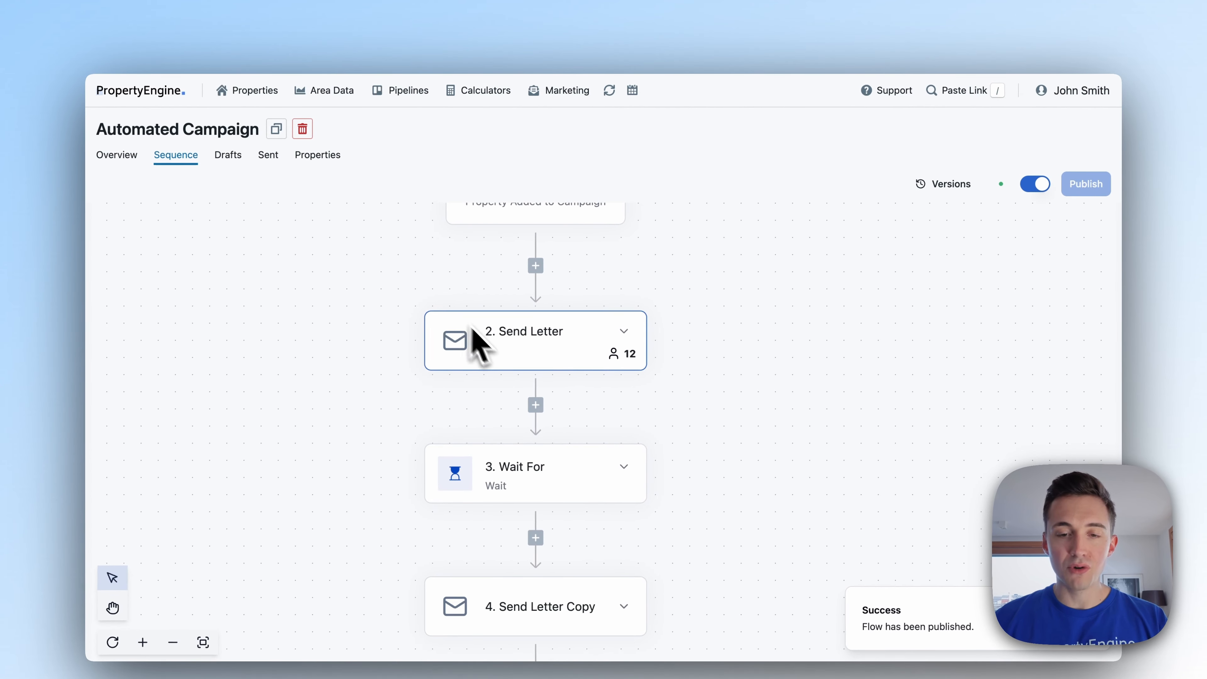
Scroll up and down the Sequence canvas to inspect the campaign steps as Send Letter reaches 19 properties.
scroll(473, 328, "down", 2)
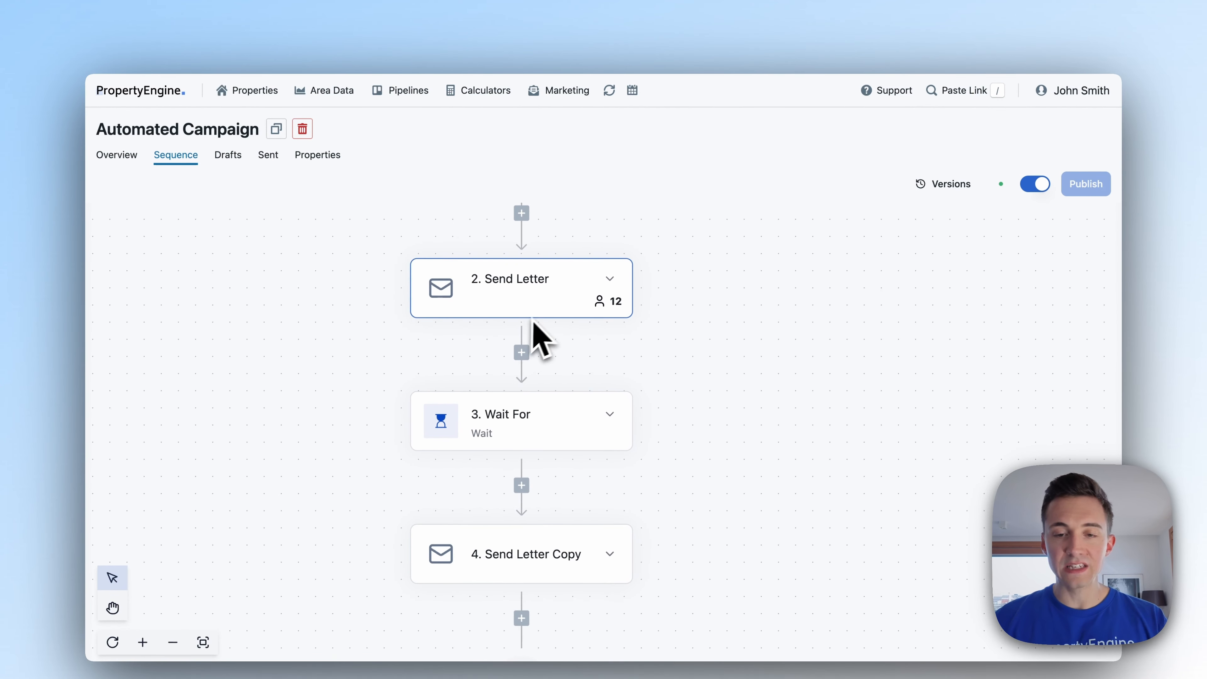
scroll(552, 309, "down", 2)
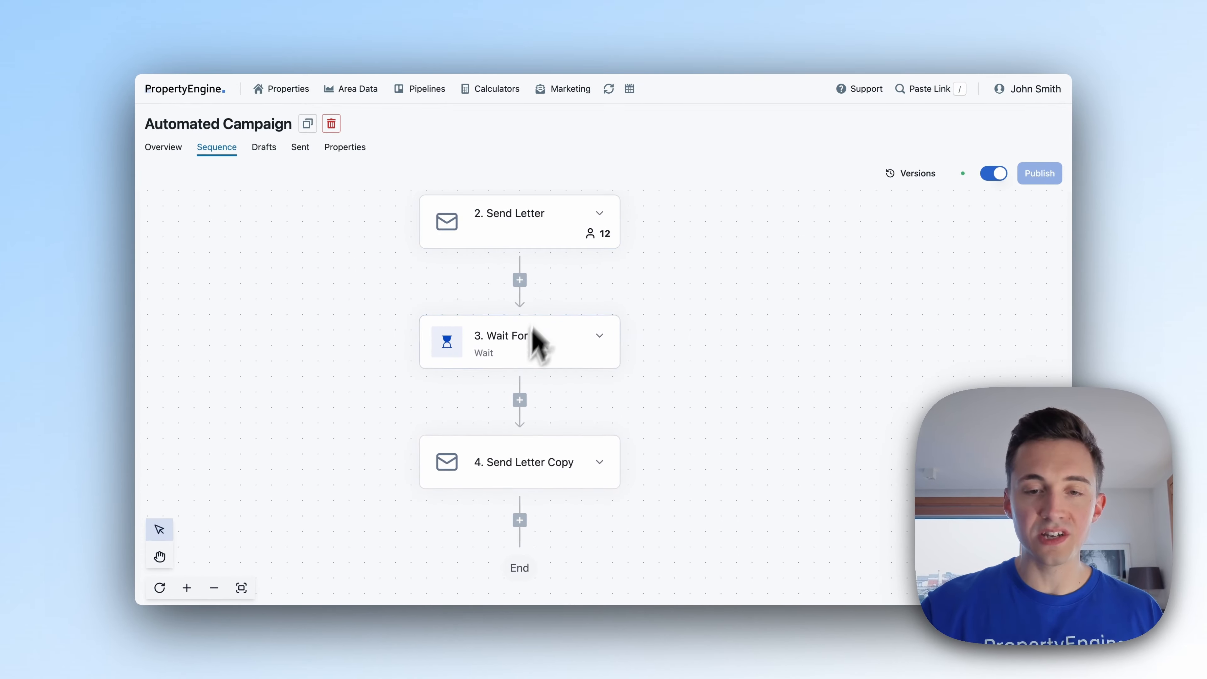
scroll(531, 464, "down", 1)
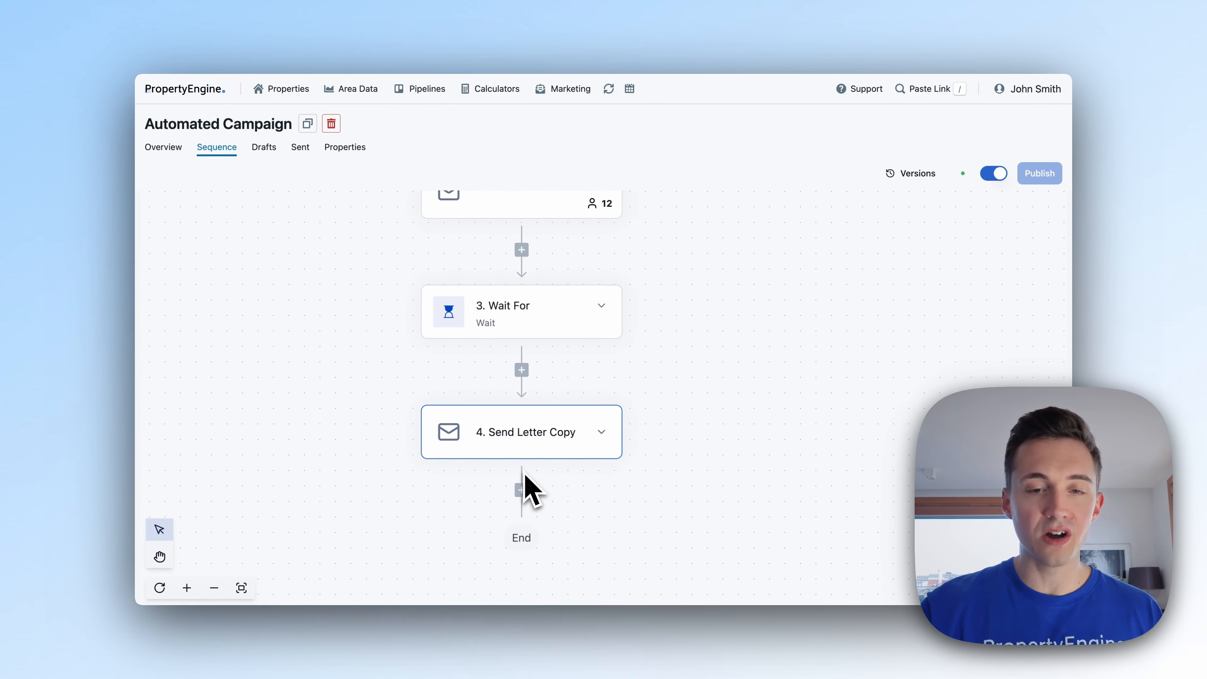
scroll(549, 380, "up", 2)
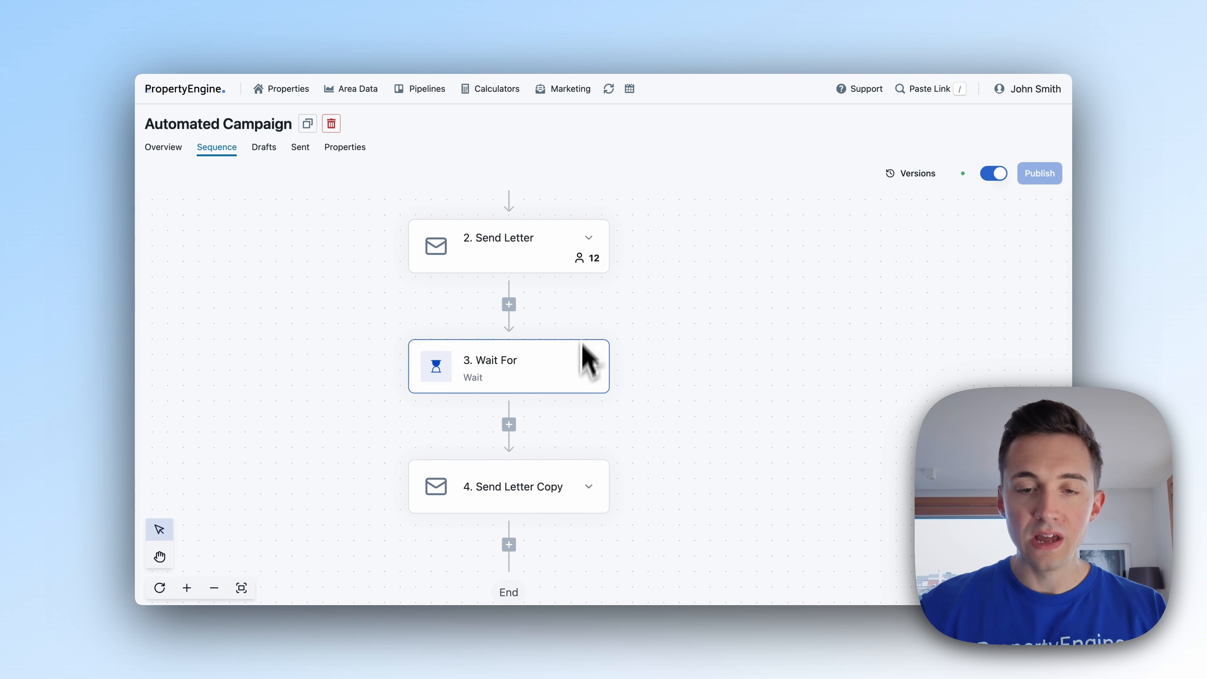
scroll(668, 378, "up", 2)
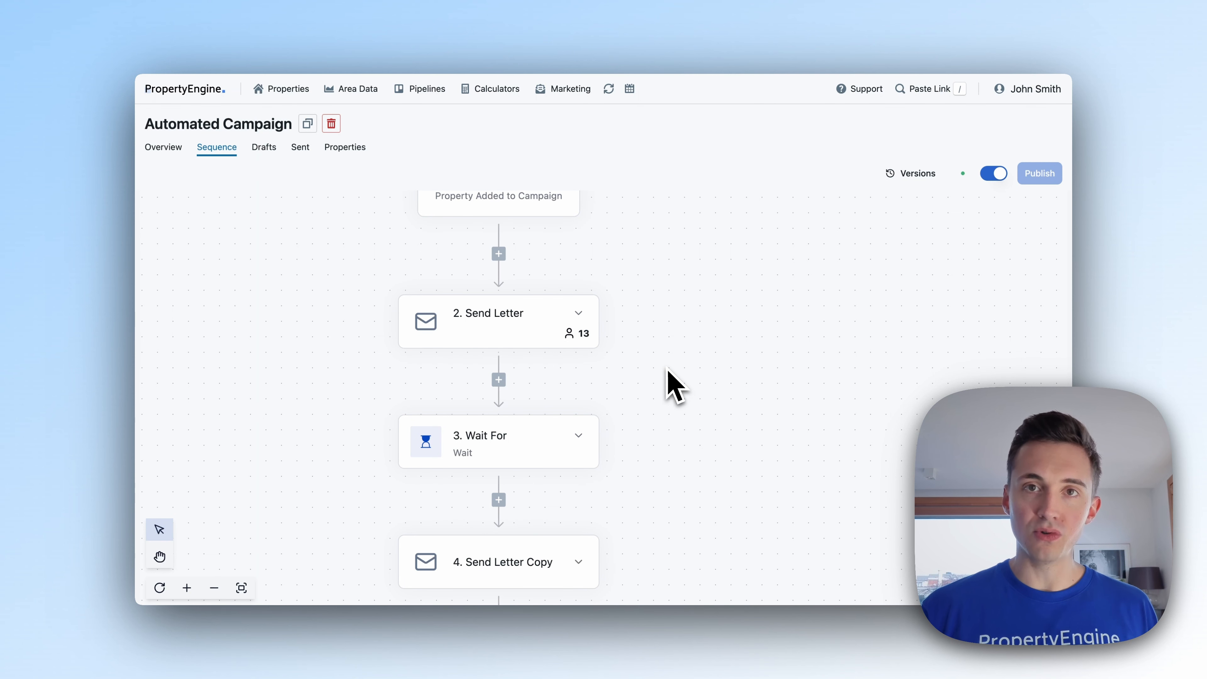
scroll(668, 385, "down", 2)
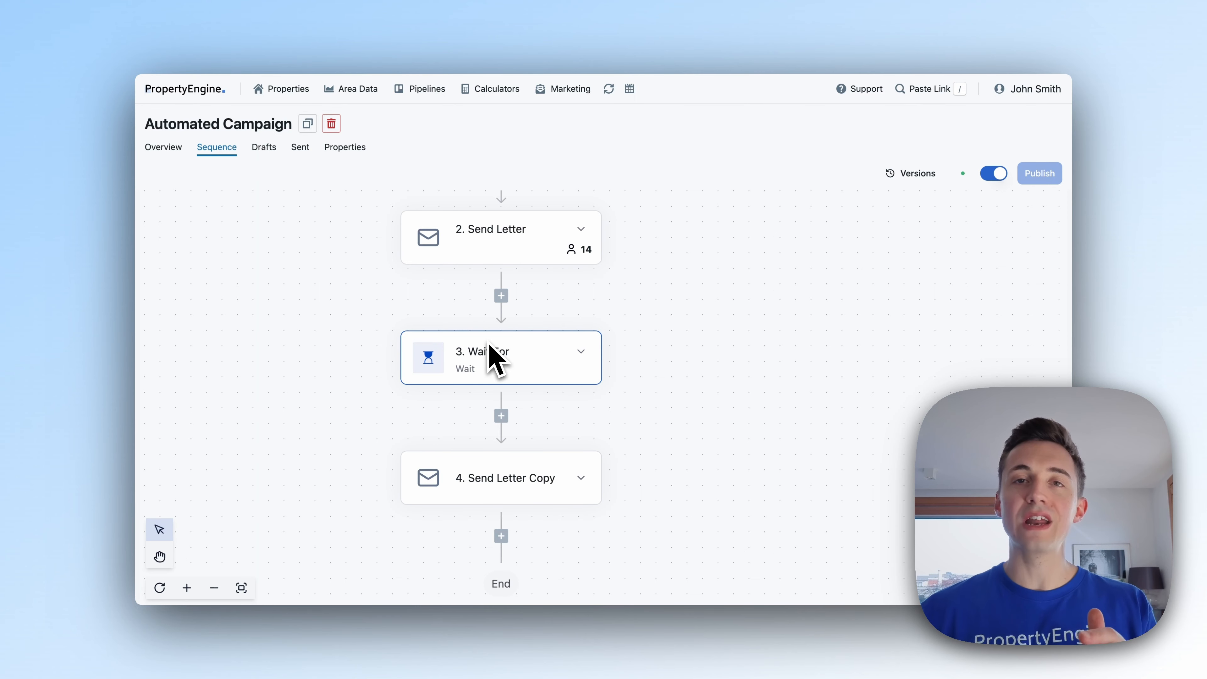
scroll(490, 342, "down", 2)
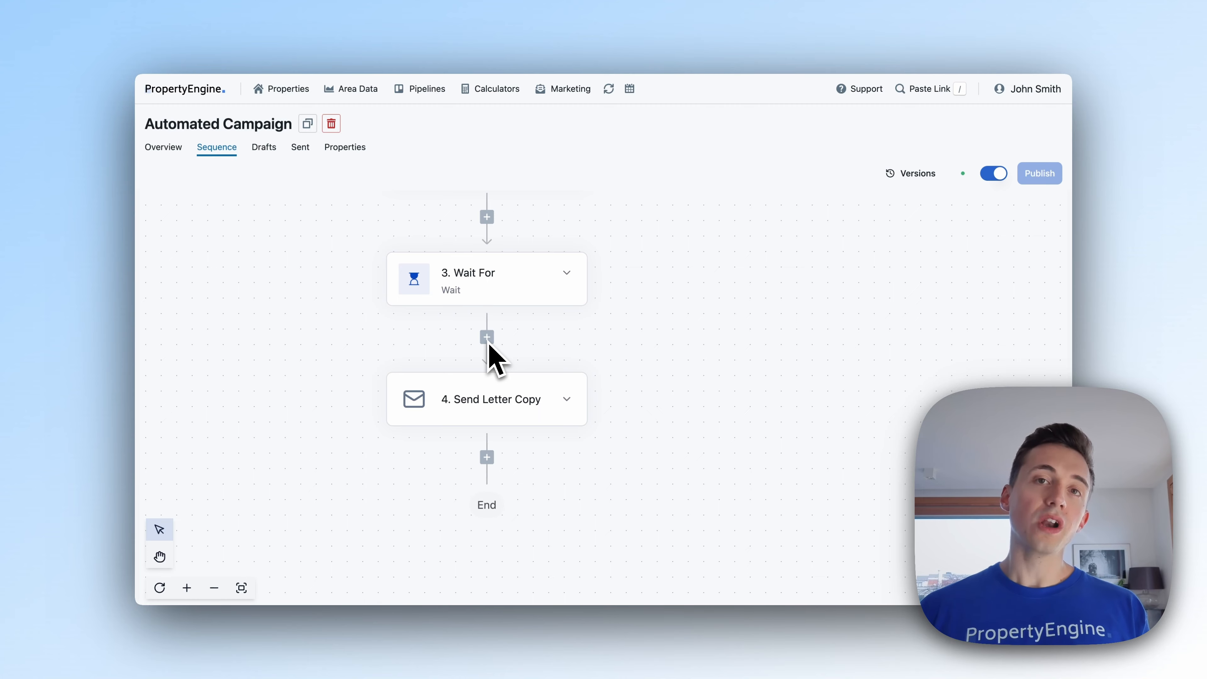
scroll(493, 352, "up", 5)
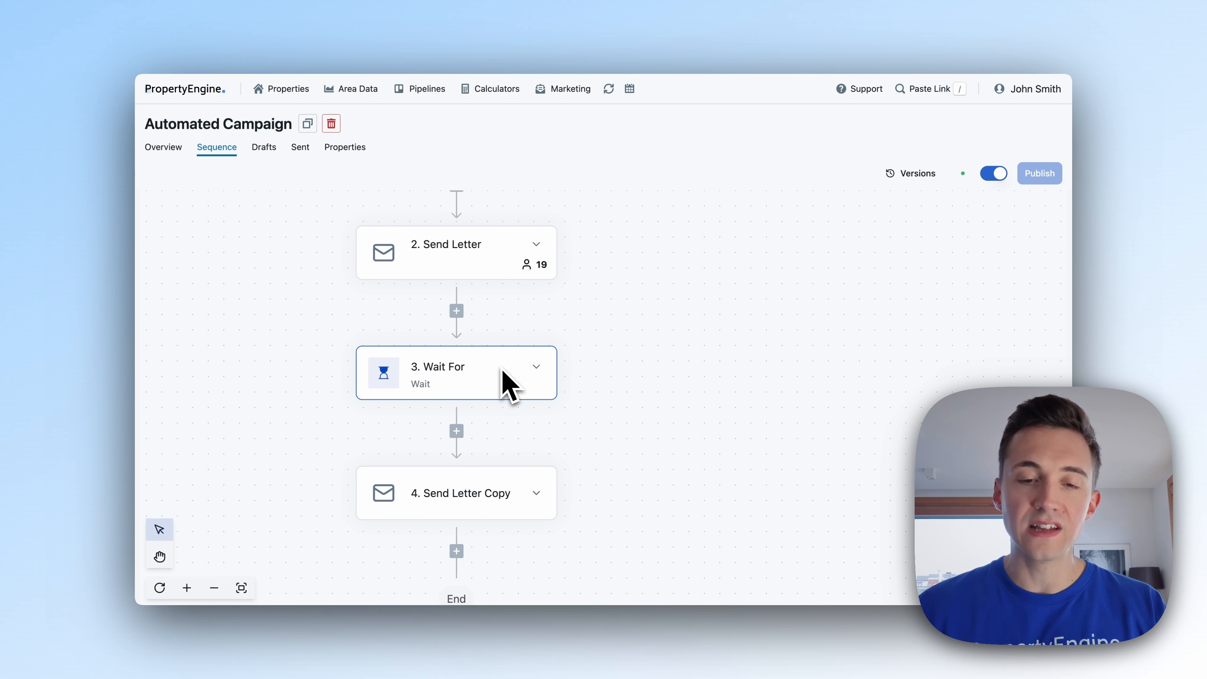
scroll(487, 280, "up", 3)
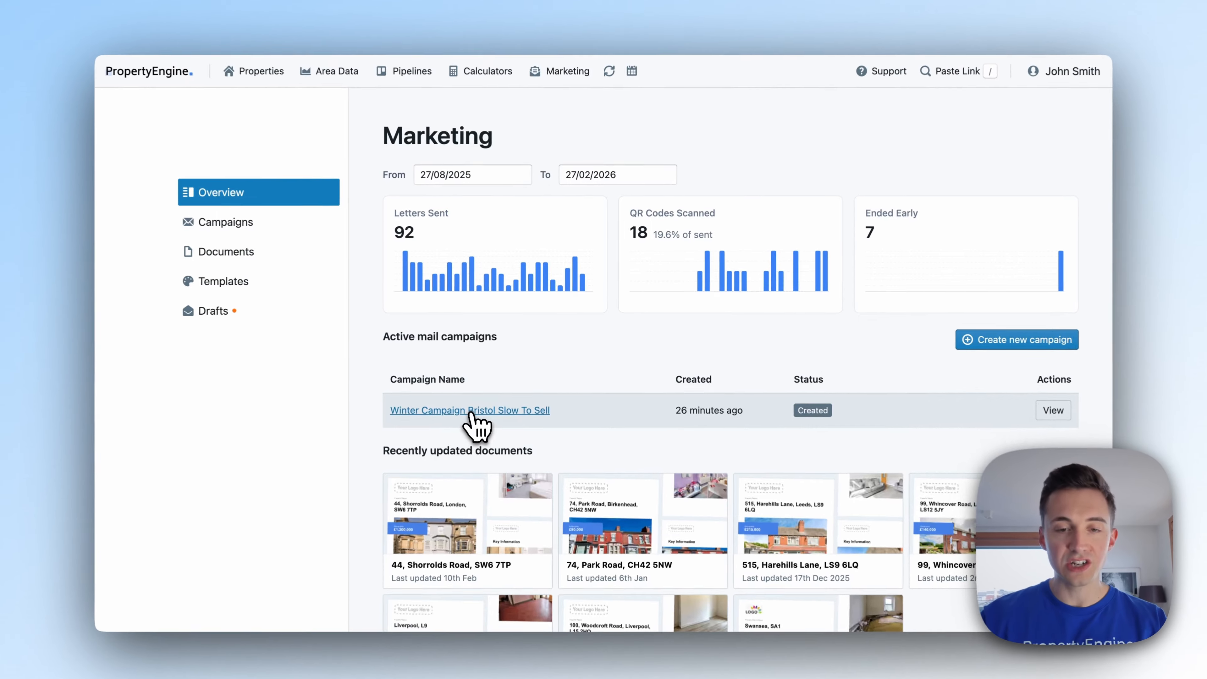
Go to Properties to show the search map with all 497,216 listings.
left_click(485, 402)
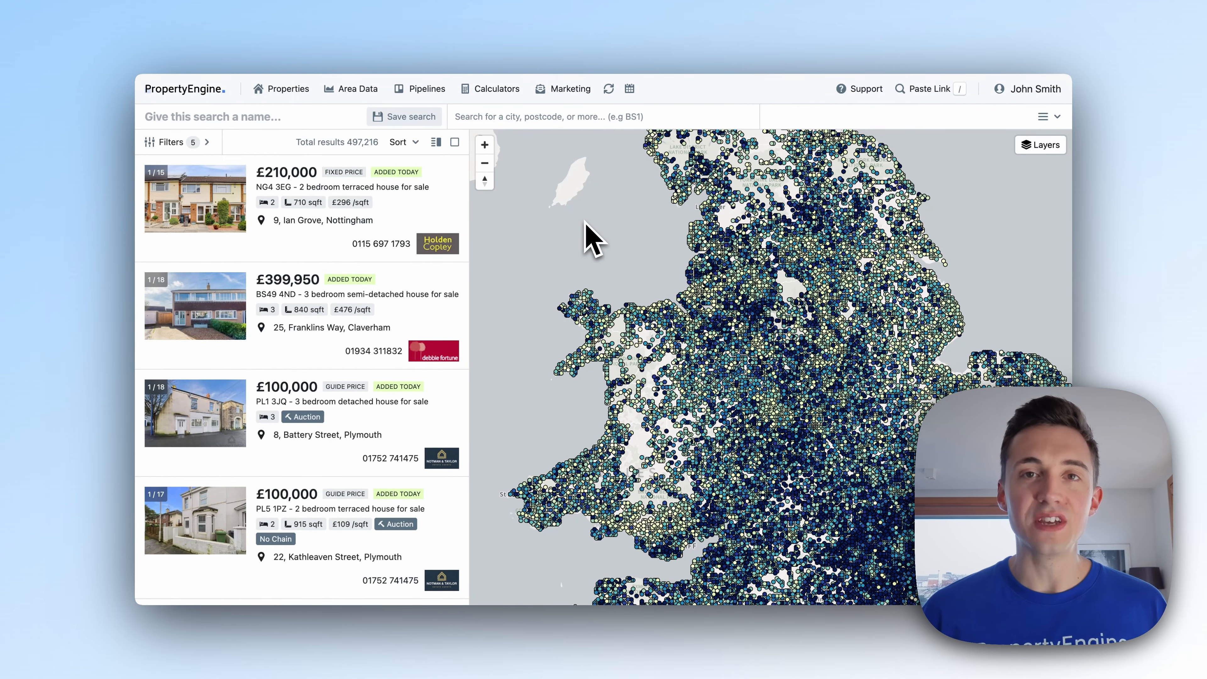
Pan the map across the country and add an empty Advanced filters section matching all groups.
left_click_drag(584, 221, 216, 110)
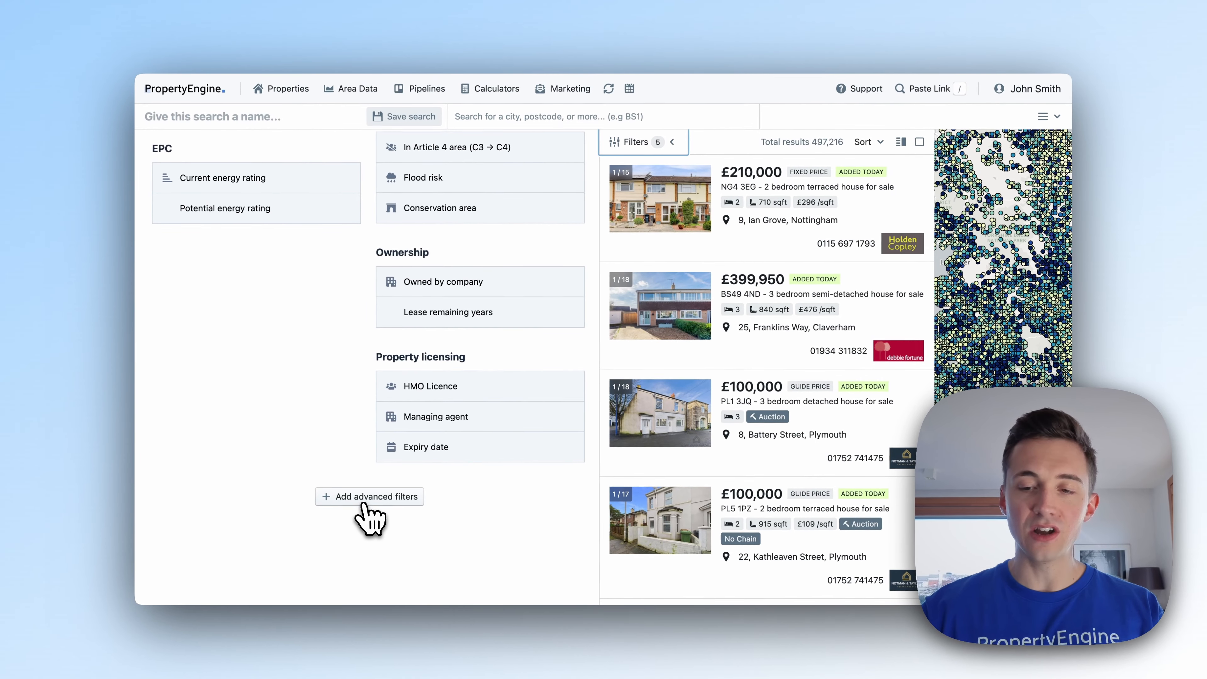
left_click(375, 498)
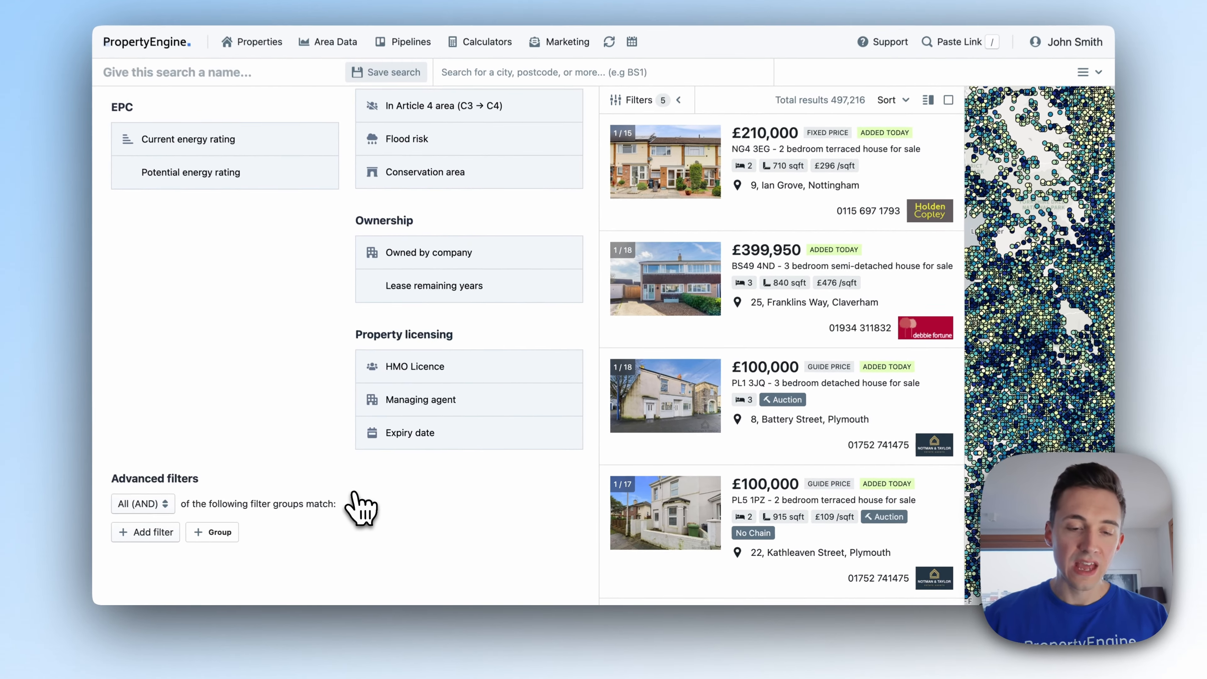